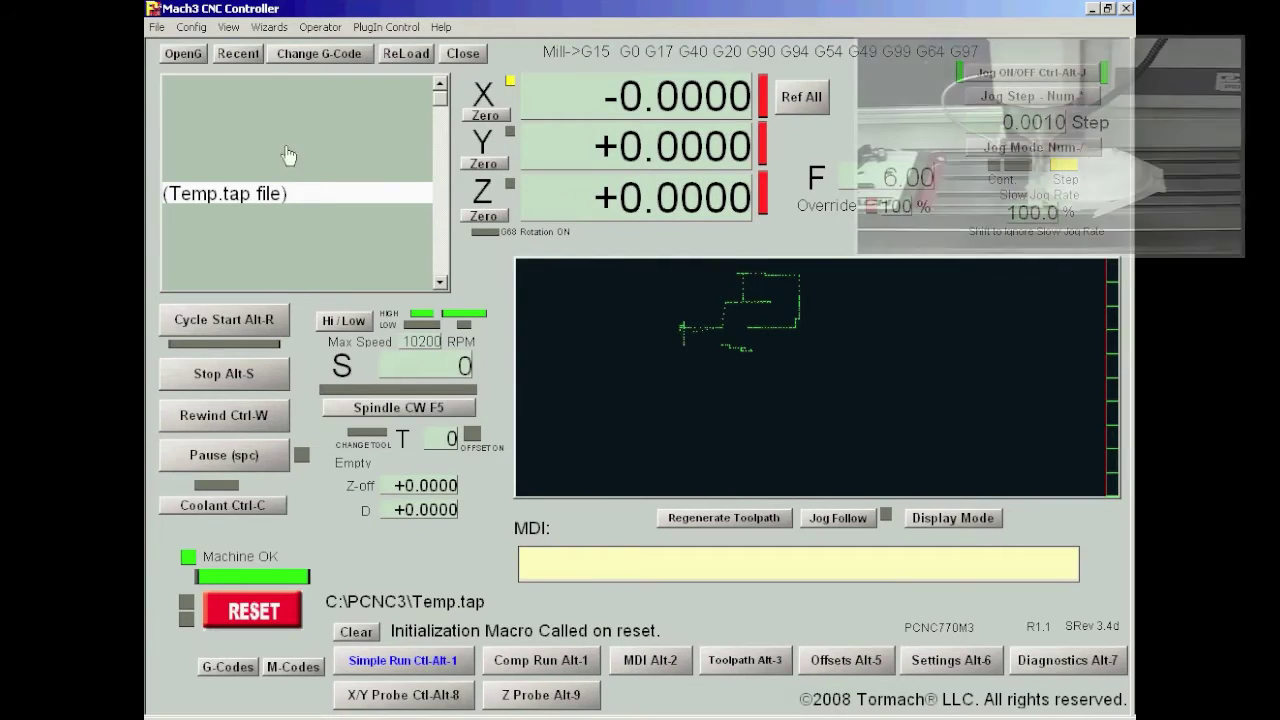
Launch the Digitize Wizard from the Wizards menu
{"action": "left_click", "coordinate": [265, 28]}
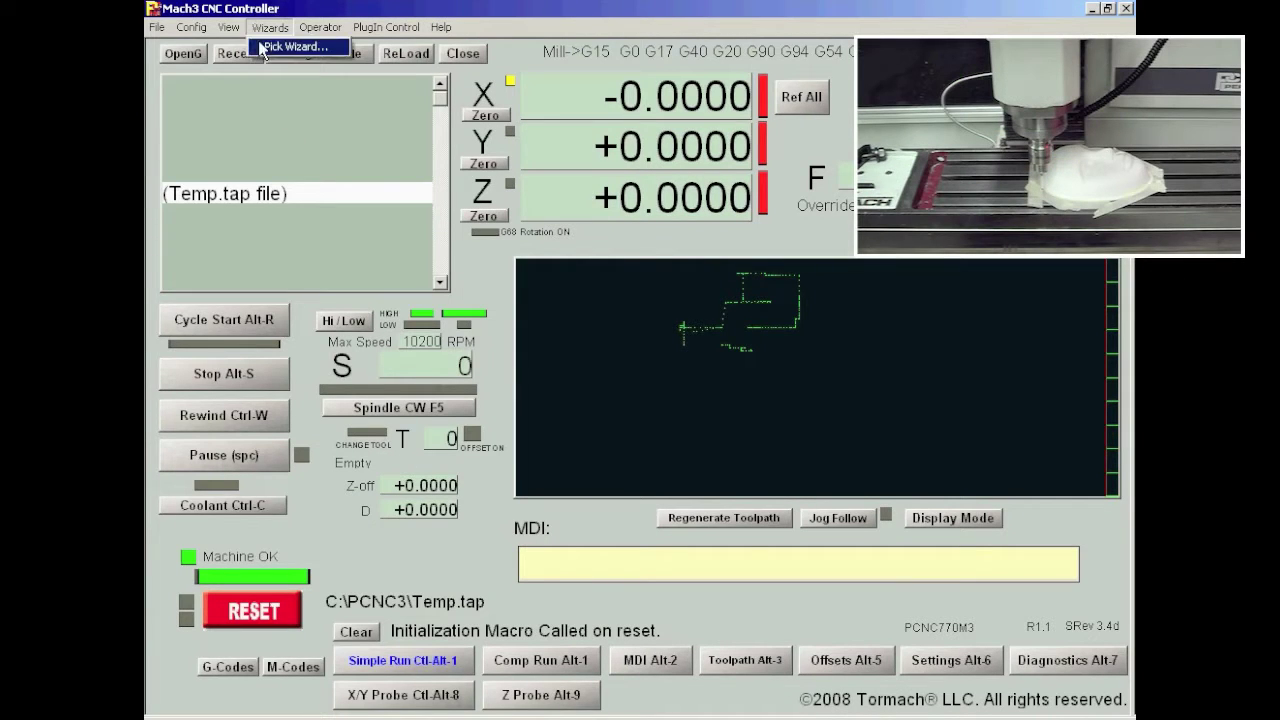
{"action": "left_click", "coordinate": [262, 43]}
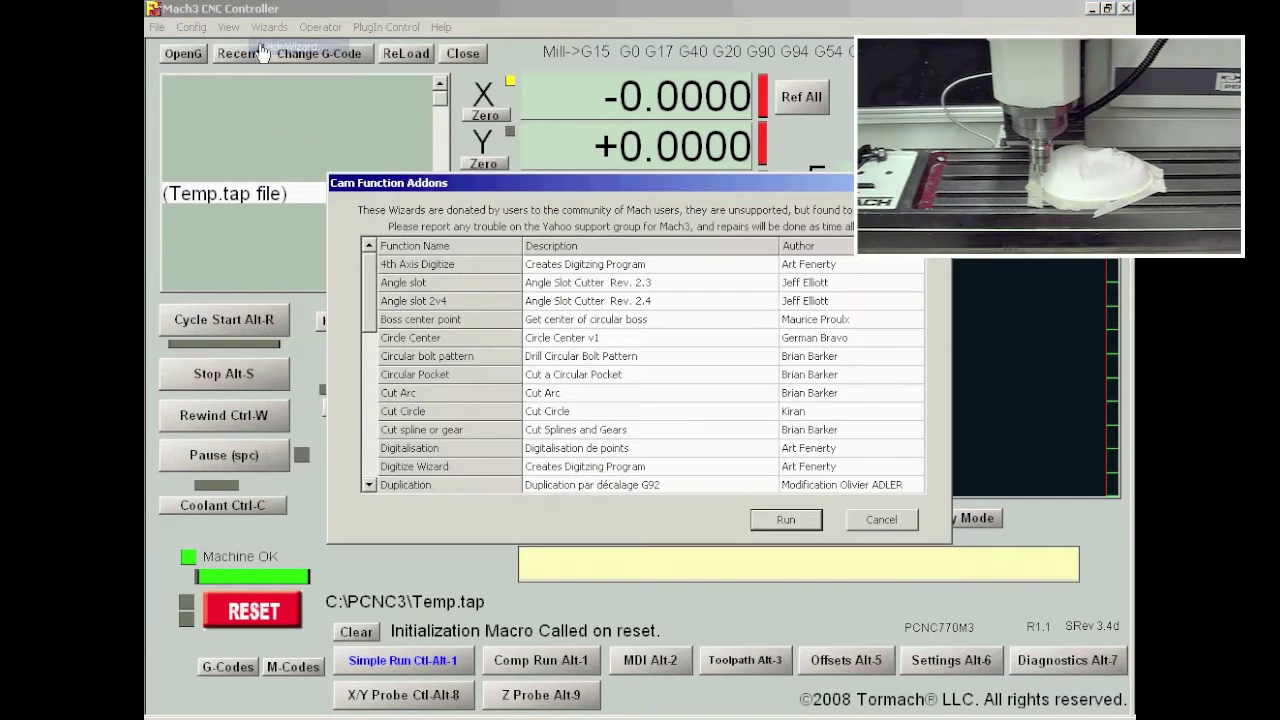
{"action": "left_click", "coordinate": [540, 470]}
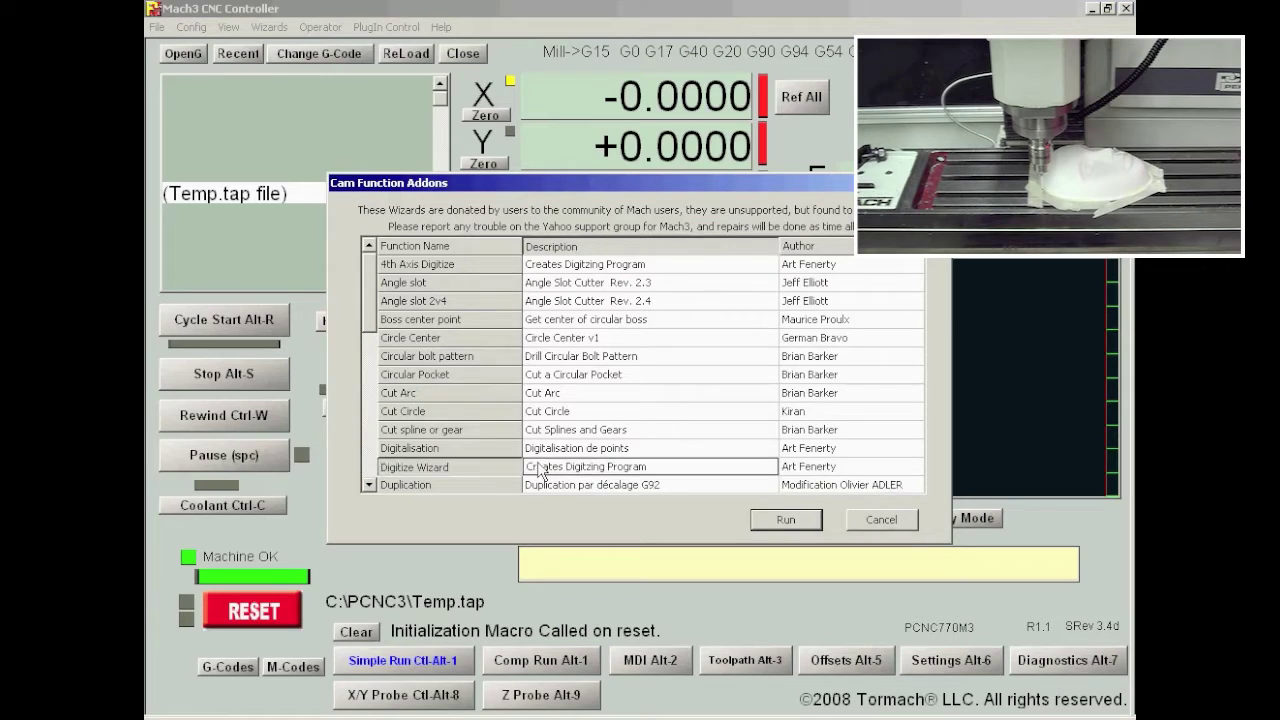
{"action": "left_click", "coordinate": [795, 522]}
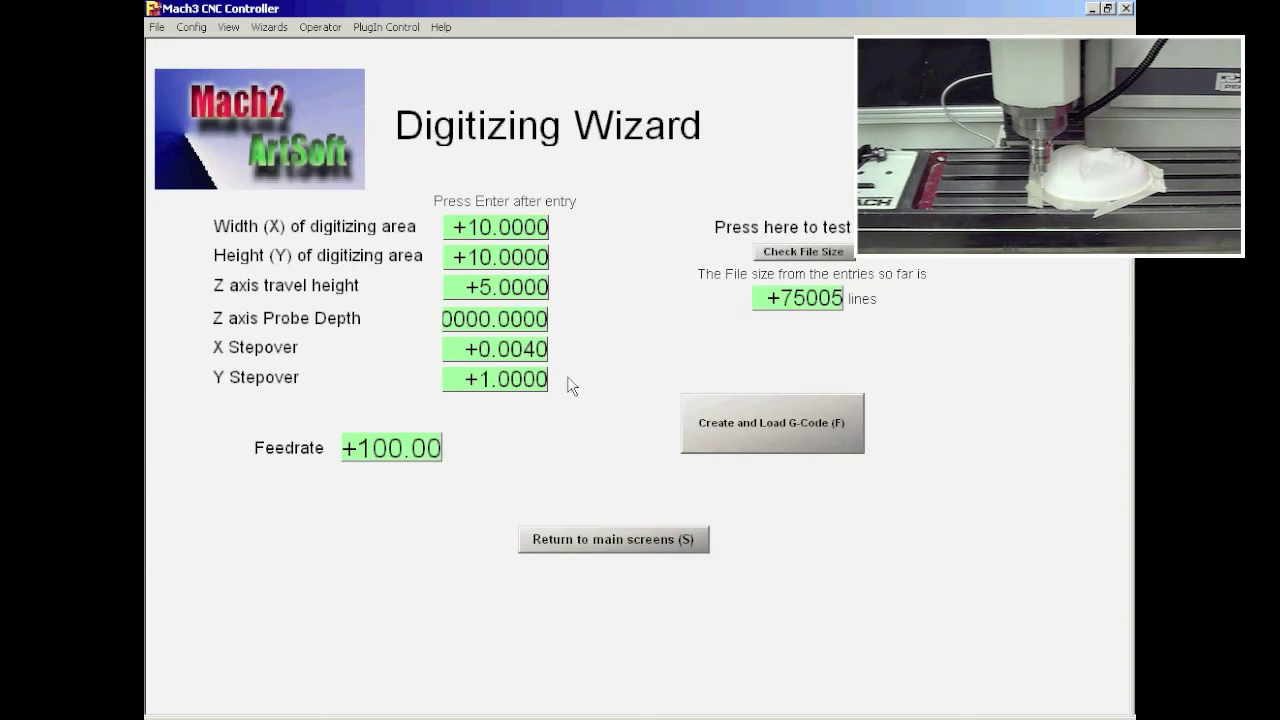
Set the digitizing area to 7.32 wide by 5.05 high
{"action": "left_click", "coordinate": [507, 230]}
{"action": "type", "text": "7"}
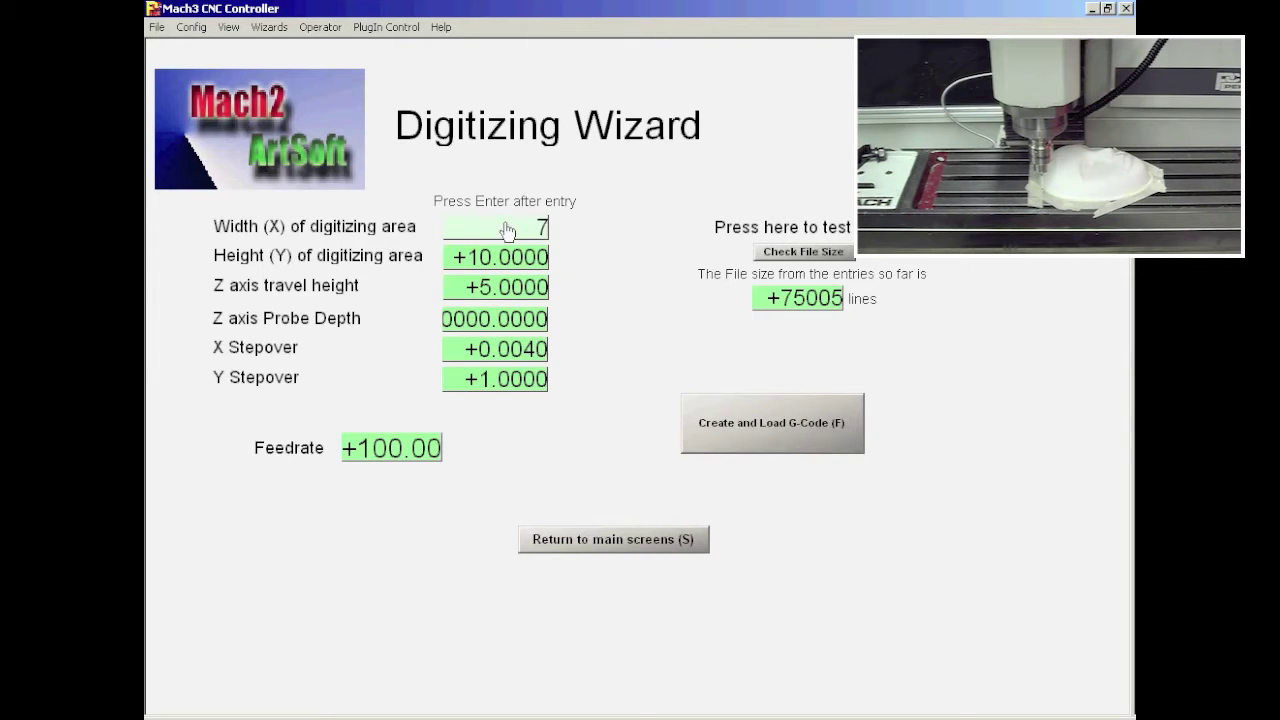
{"action": "type", "text": ".32"}
{"action": "left_click", "coordinate": [509, 265]}
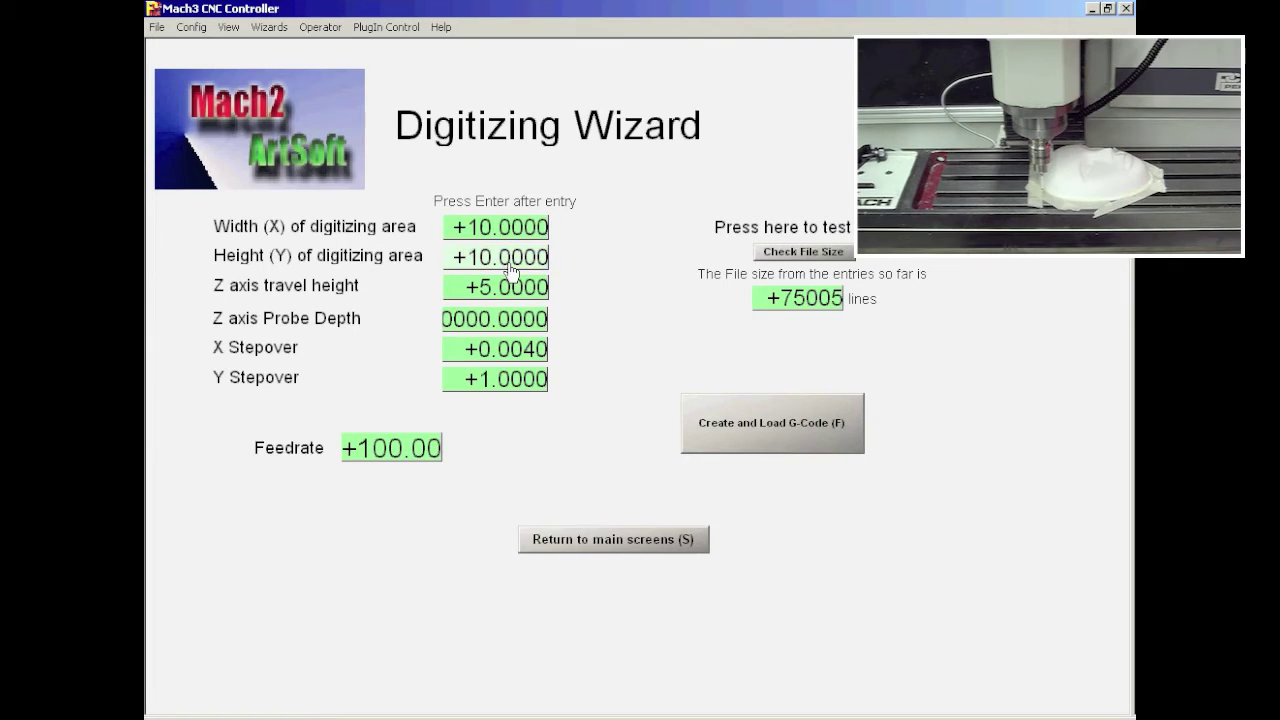
{"action": "left_click", "coordinate": [513, 228]}
{"action": "type", "text": "7"}
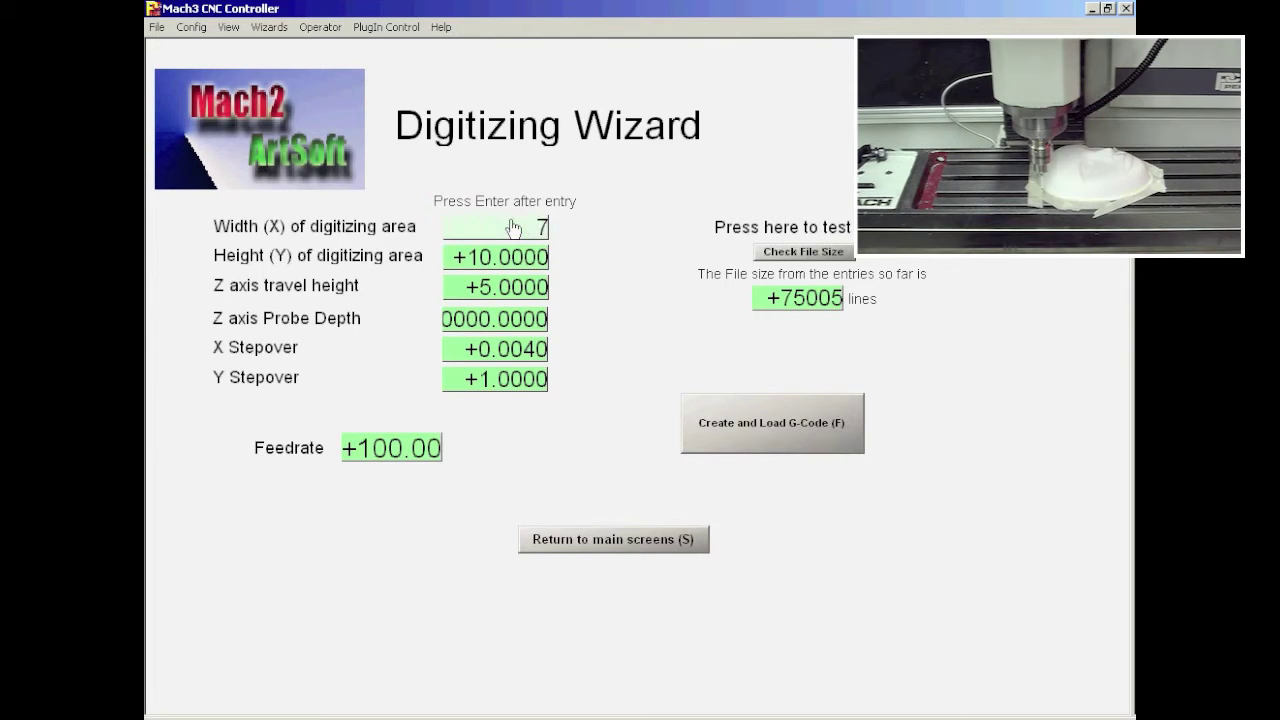
{"action": "type", "text": ".32"}
{"action": "key", "text": "Return"}
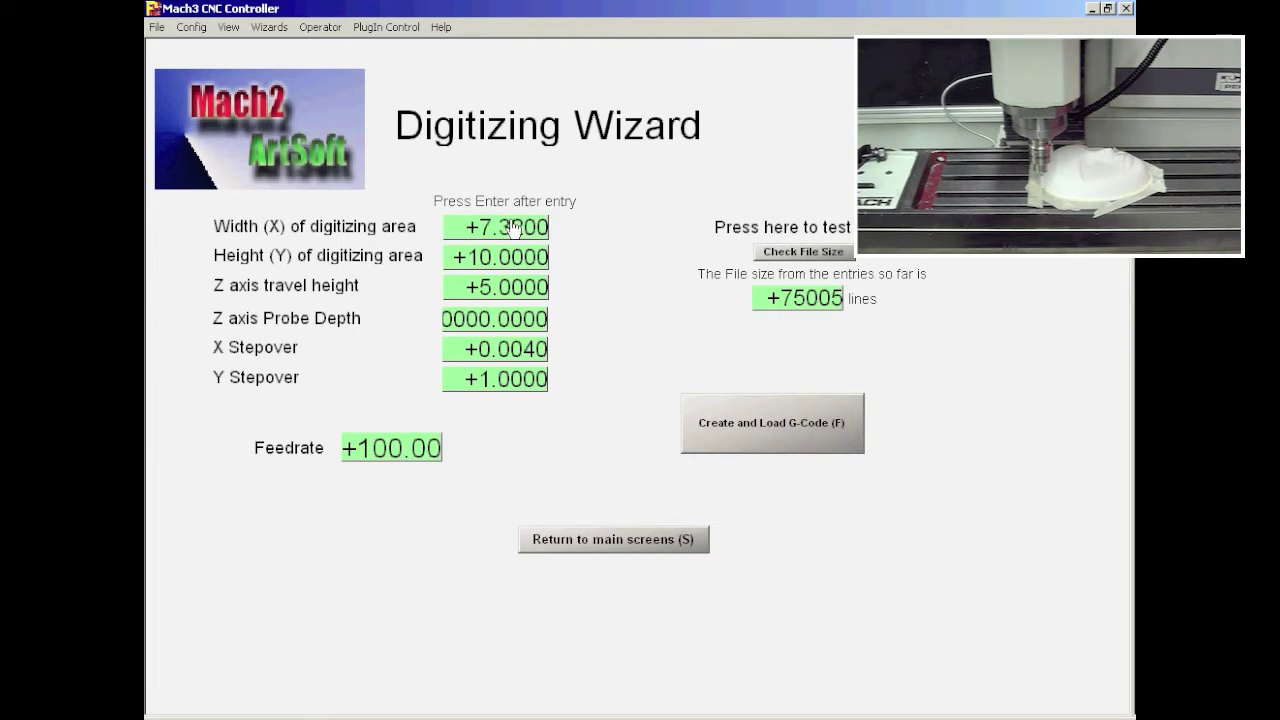
{"action": "left_click", "coordinate": [485, 266]}
{"action": "type", "text": "5.05"}
{"action": "key", "text": "Return"}
Set the Z travel height to 1.72 and the probe depth to 0
{"action": "left_click", "coordinate": [489, 292]}
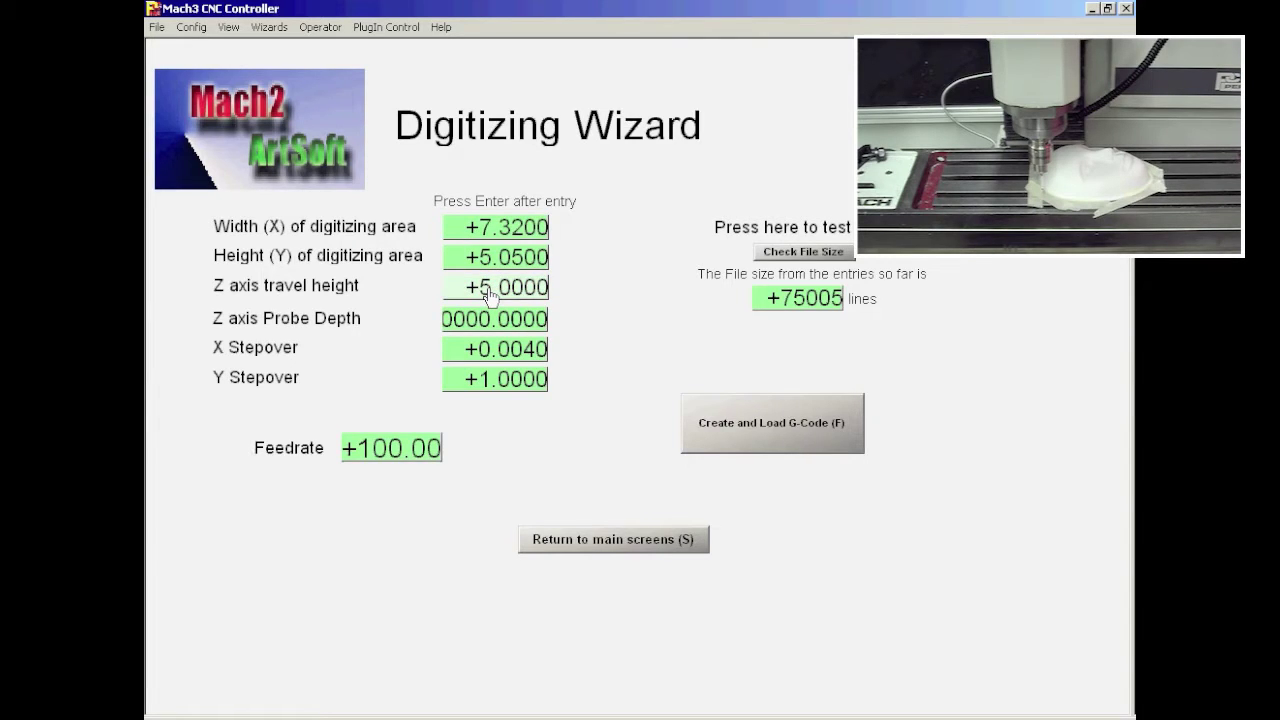
{"action": "type", "text": "1.72"}
{"action": "key", "text": "Return"}
{"action": "left_click", "coordinate": [491, 322]}
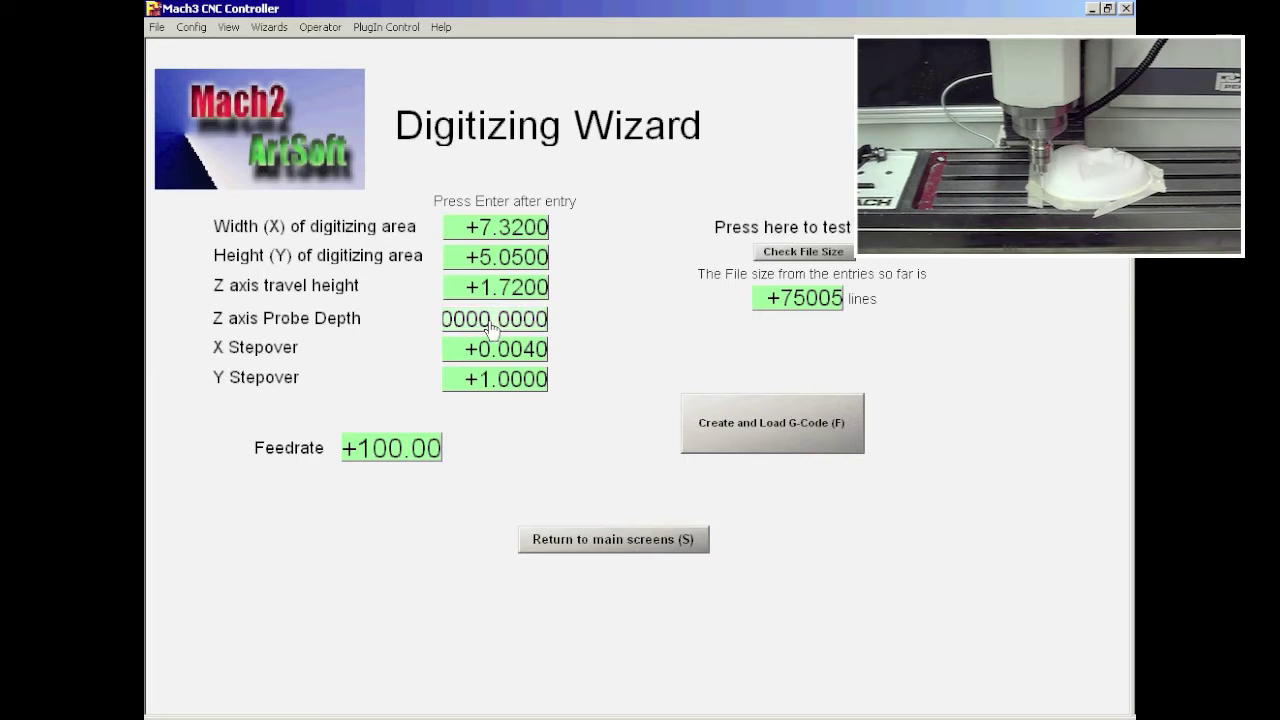
{"action": "type", "text": "0"}
{"action": "key", "text": "Return"}
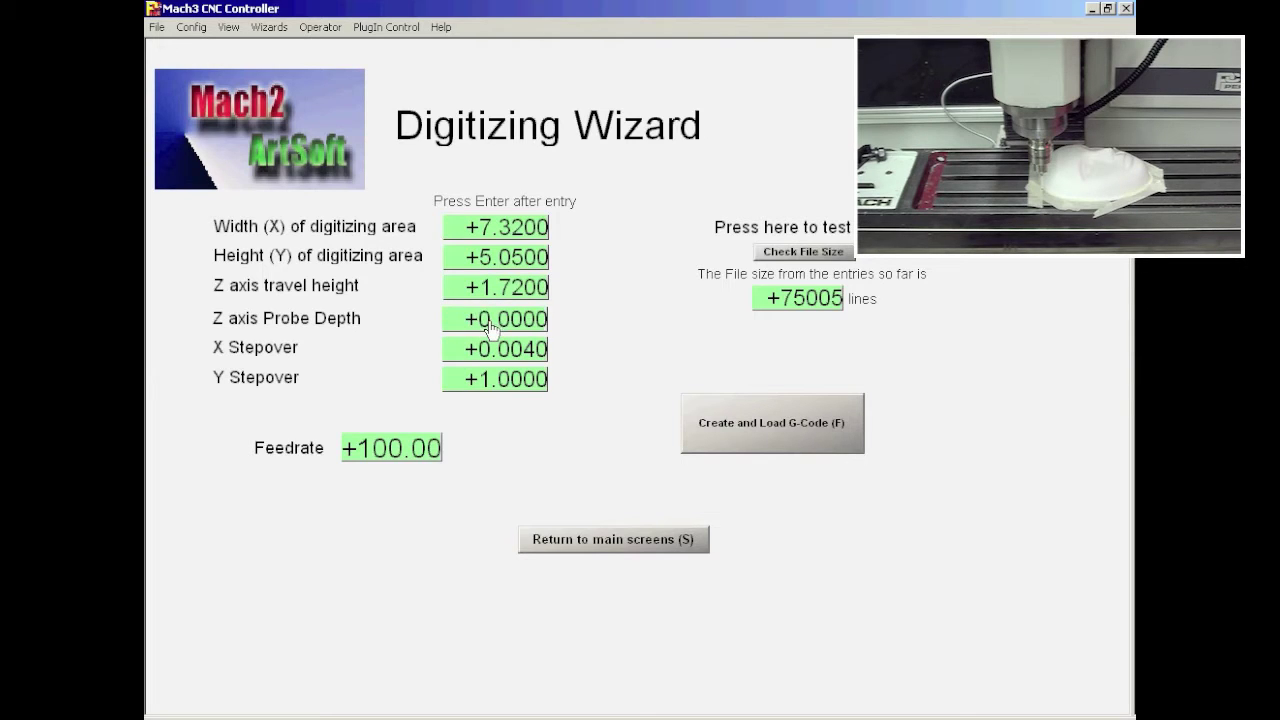
Set X and Y stepovers to 0.05 and feedrate 60, then generate the G-code
{"action": "left_click", "coordinate": [486, 356]}
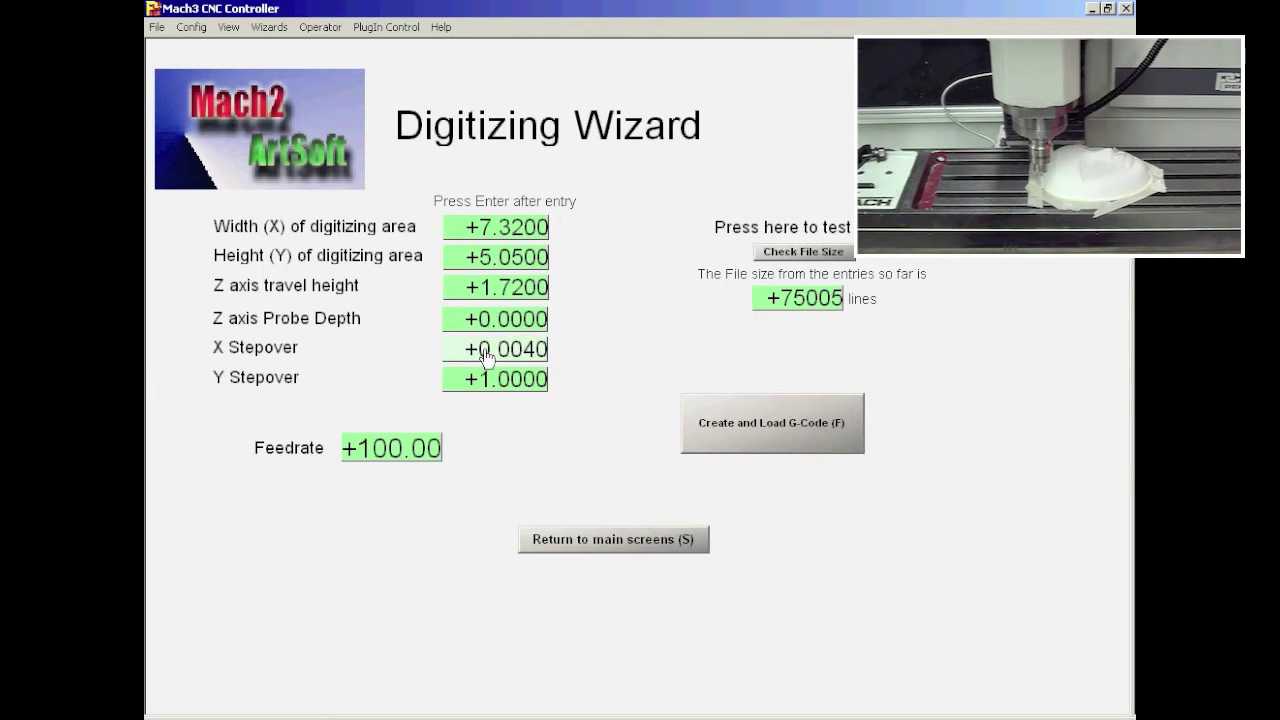
{"action": "type", "text": "0.05"}
{"action": "key", "text": "Return"}
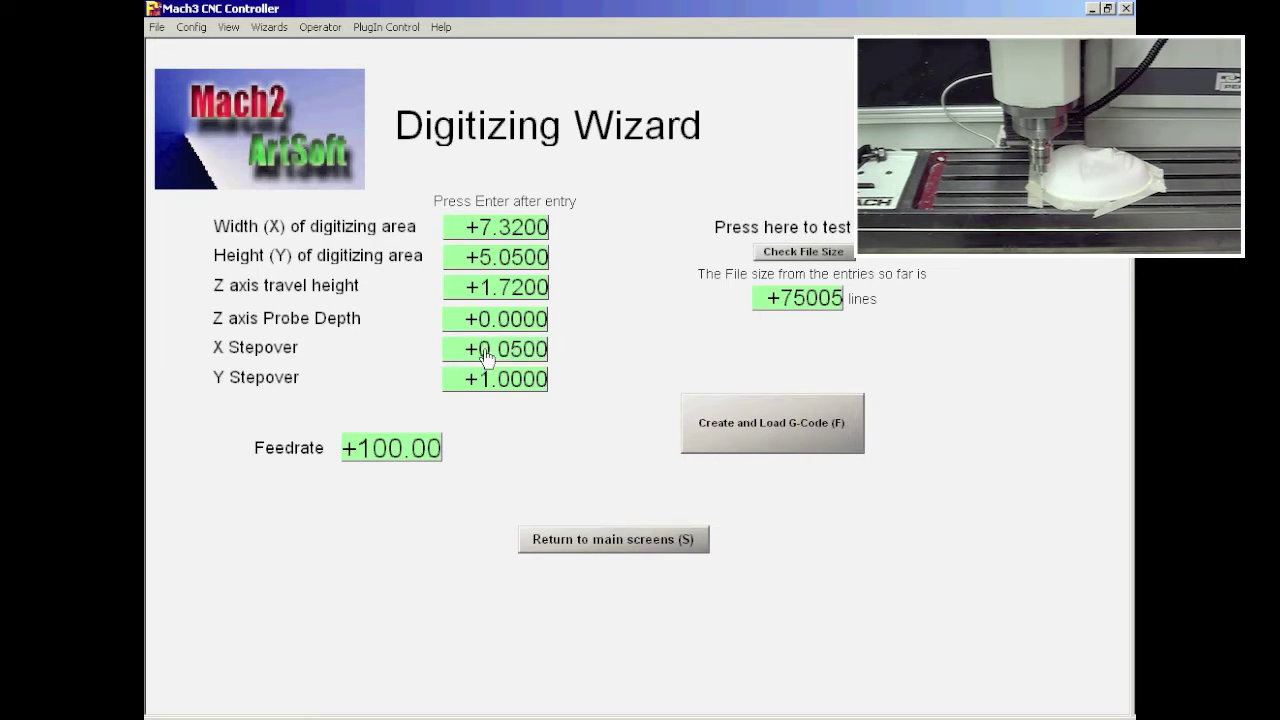
{"action": "left_click", "coordinate": [489, 388]}
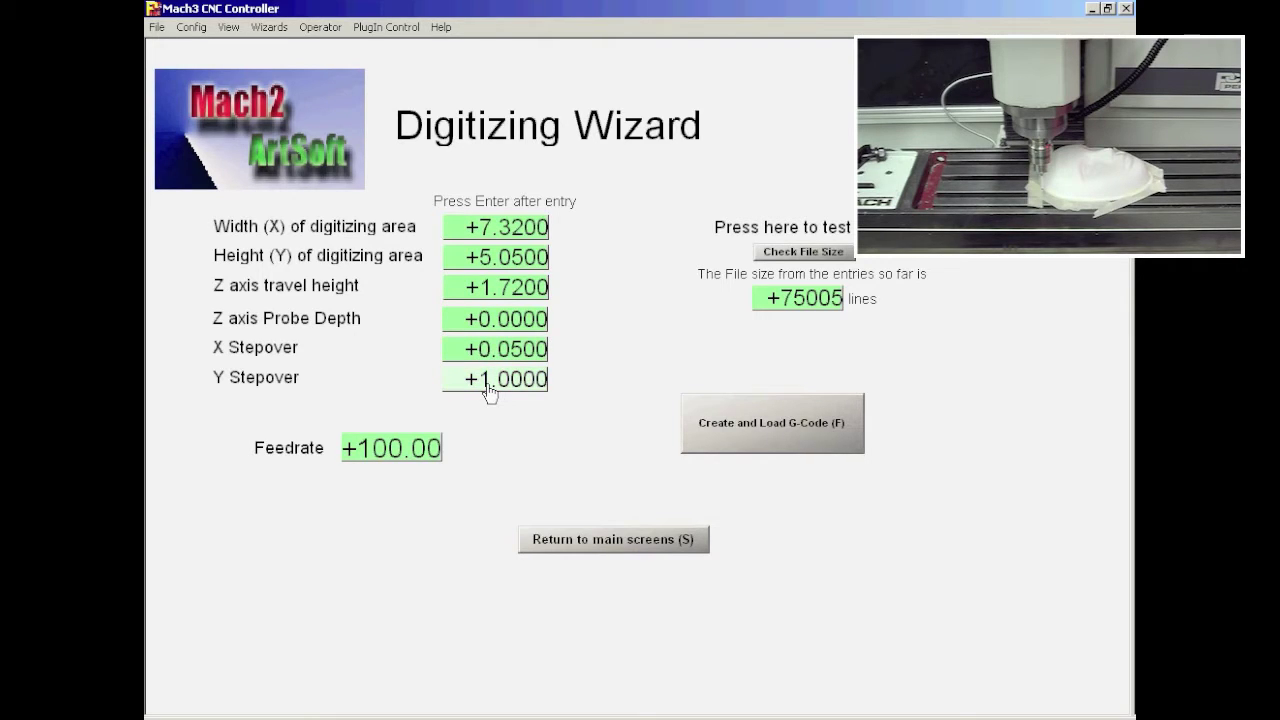
{"action": "type", "text": "0.05"}
{"action": "key", "text": "Return"}
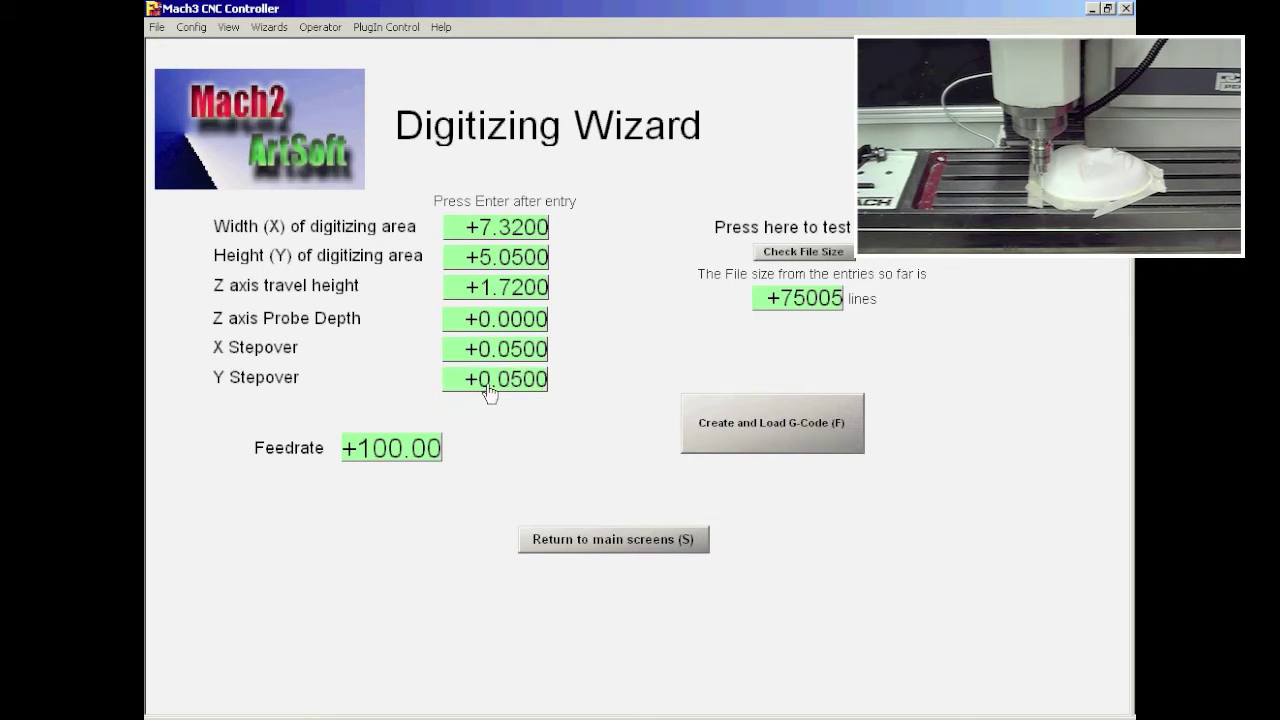
{"action": "left_click", "coordinate": [400, 449]}
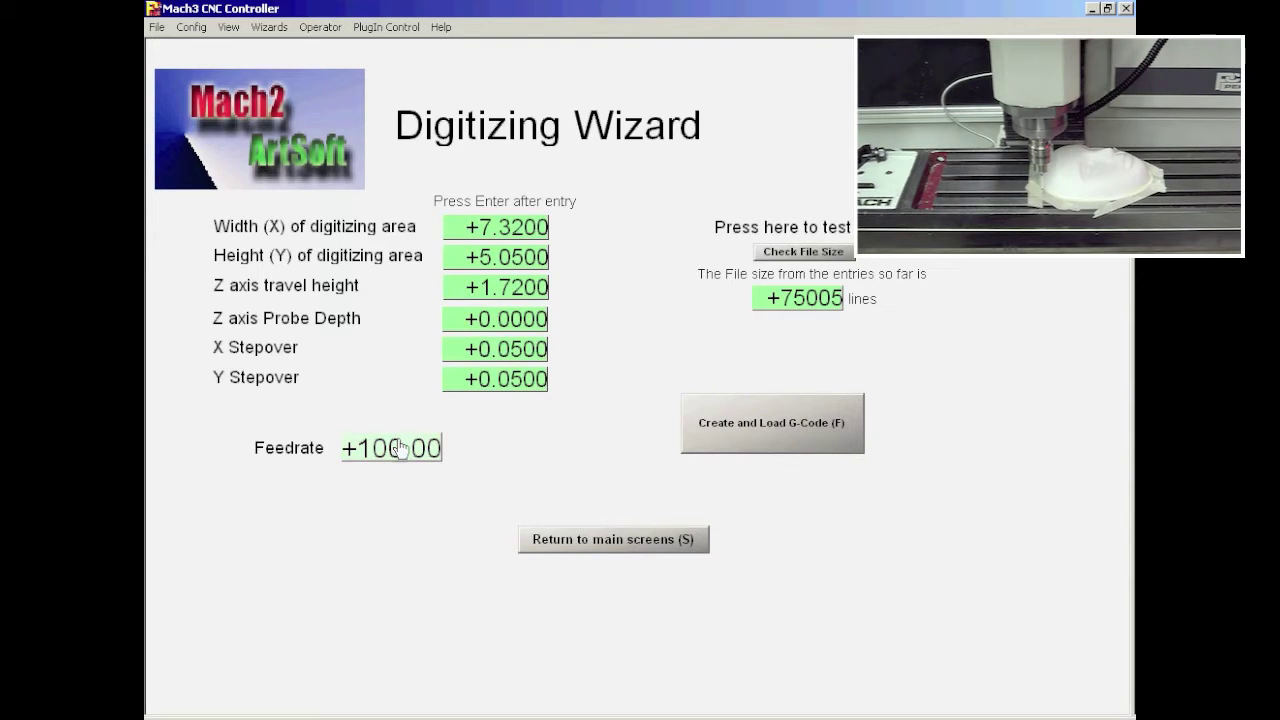
{"action": "type", "text": "60."}
{"action": "key", "text": "Return"}
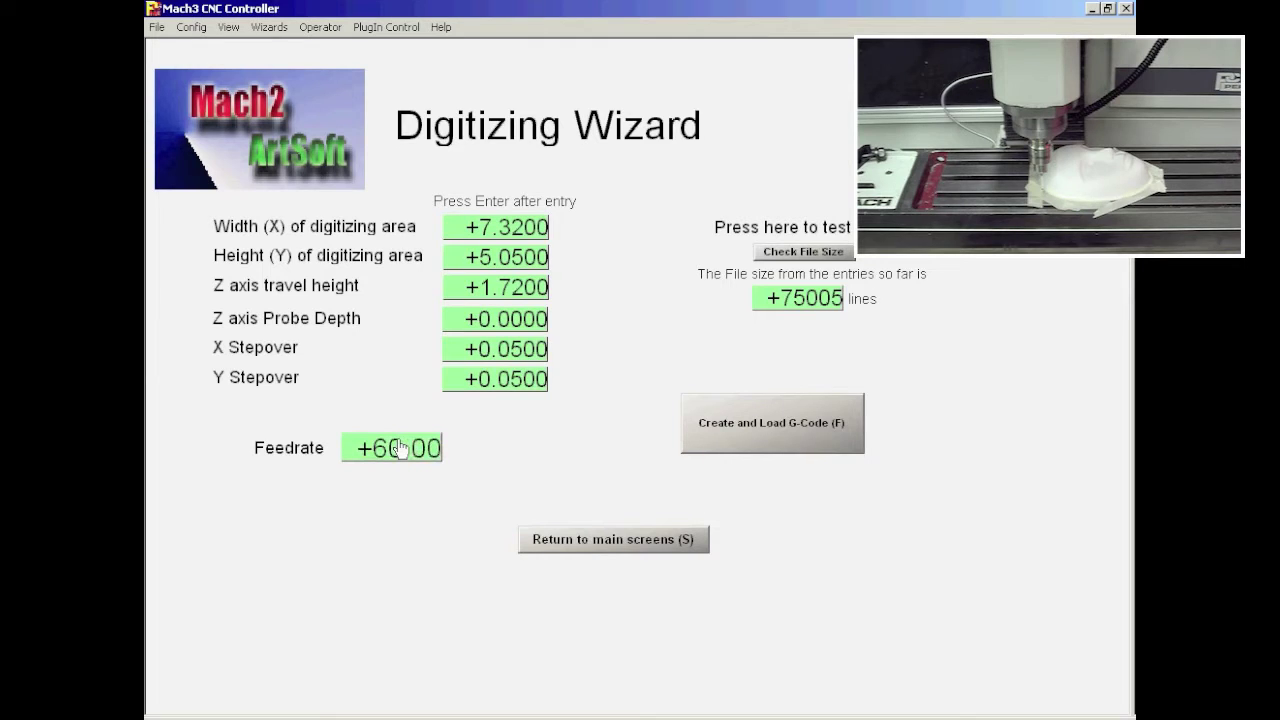
{"action": "left_click", "coordinate": [829, 414]}
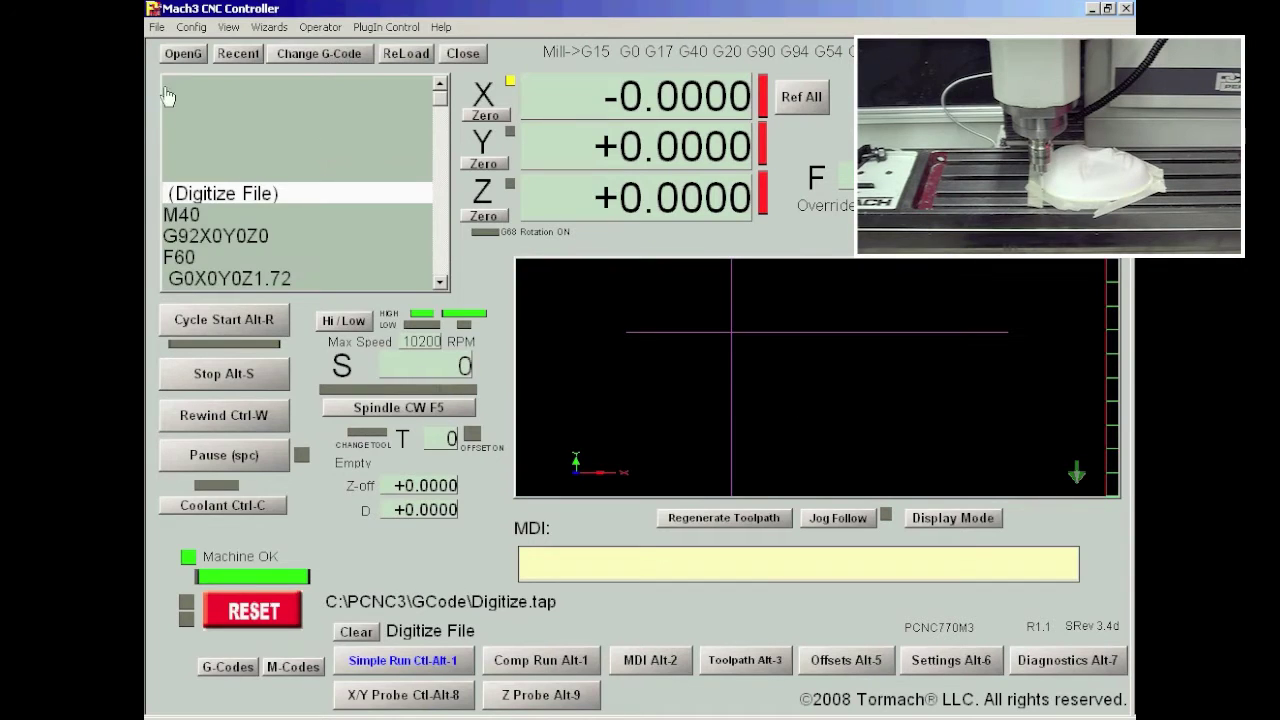
Start the digitizing job with FACE.TXT as the point output file
{"action": "left_click", "coordinate": [248, 322]}
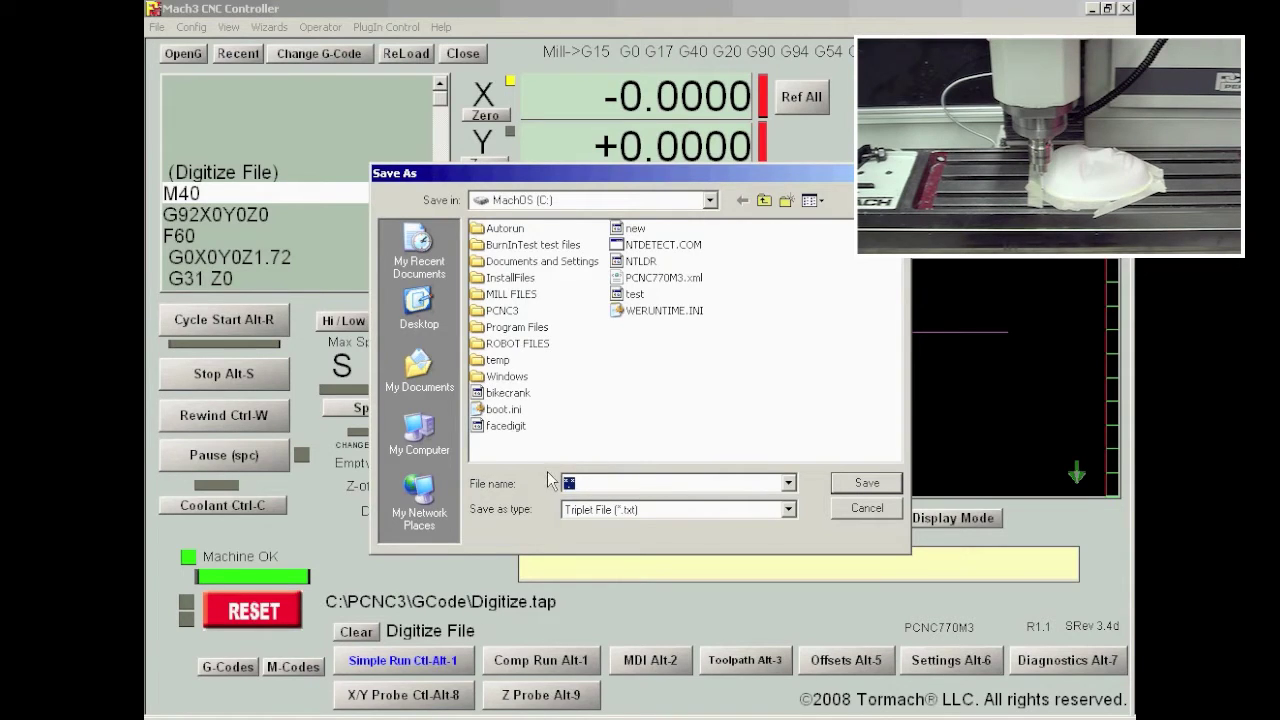
{"action": "type", "text": "FAC"}
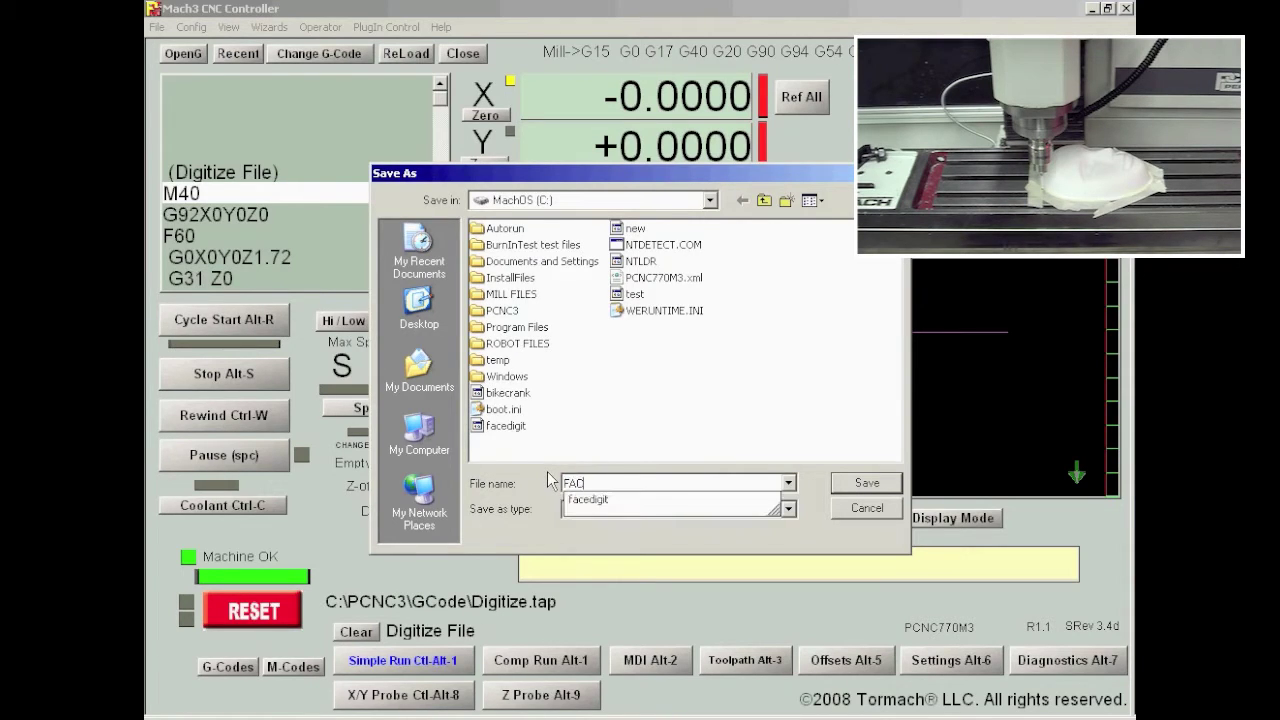
{"action": "type", "text": "E.TXT"}
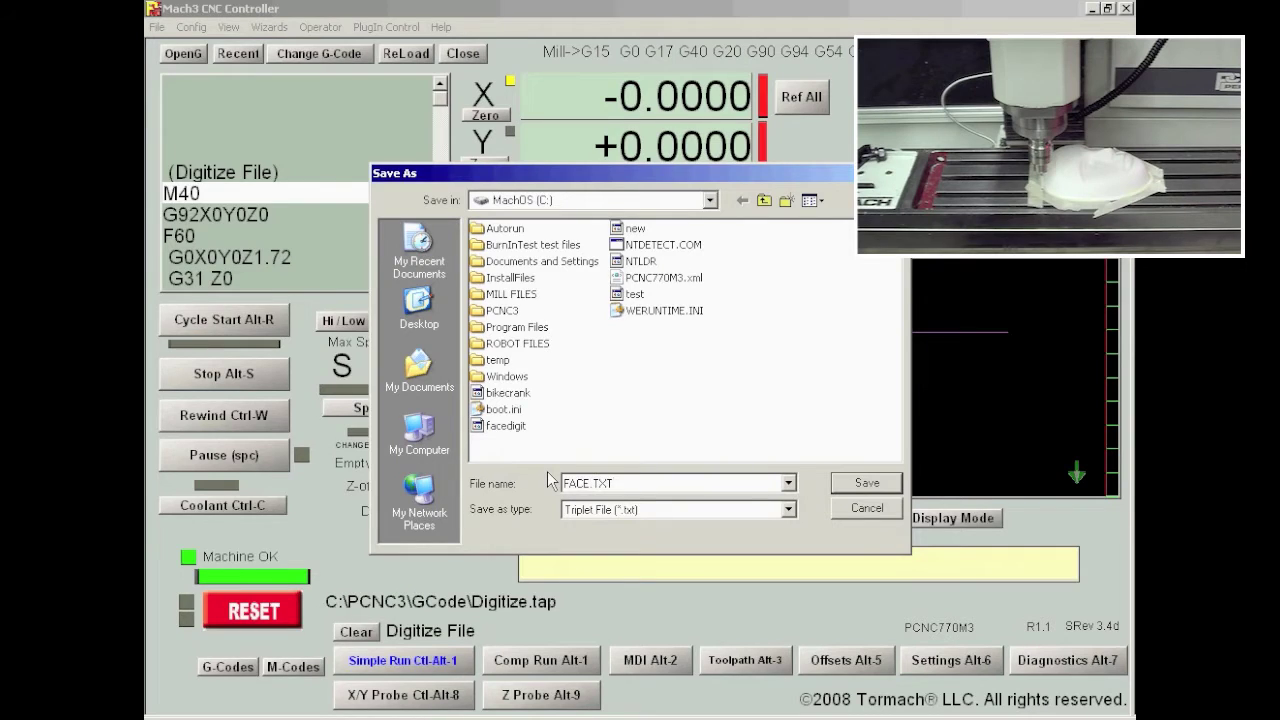
{"action": "key", "text": "Return"}
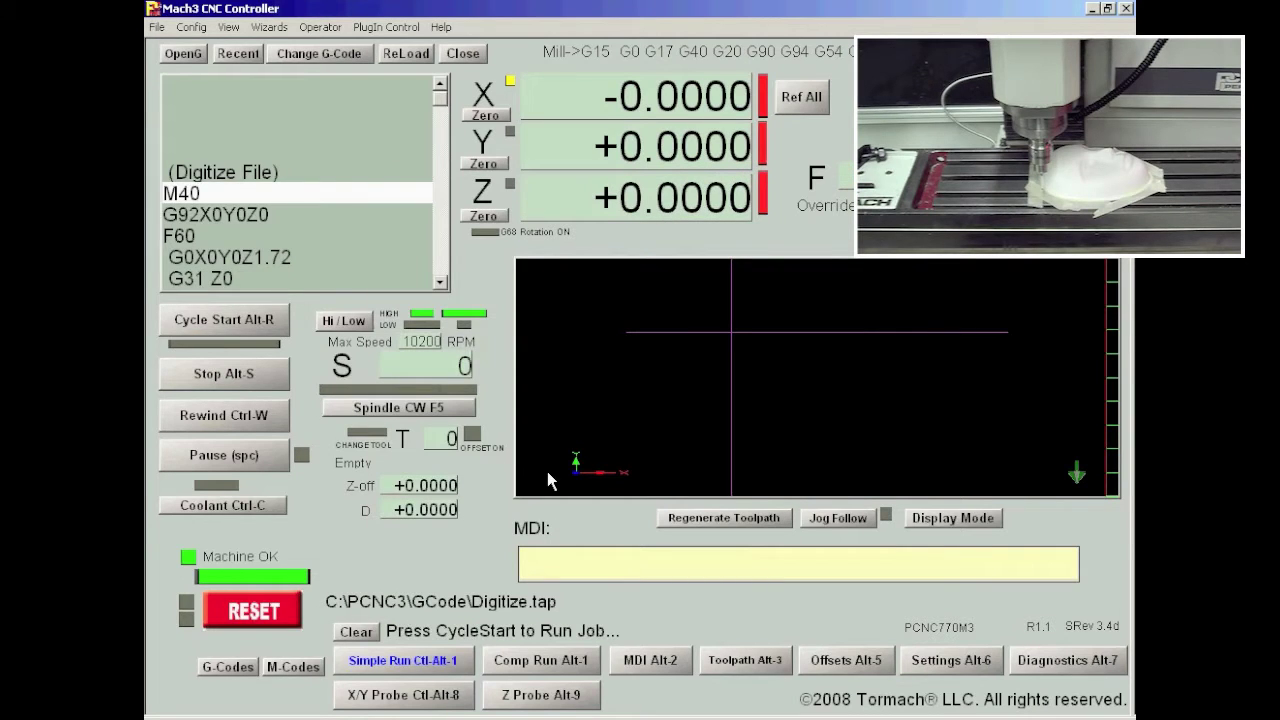
{"action": "left_click", "coordinate": [204, 331]}
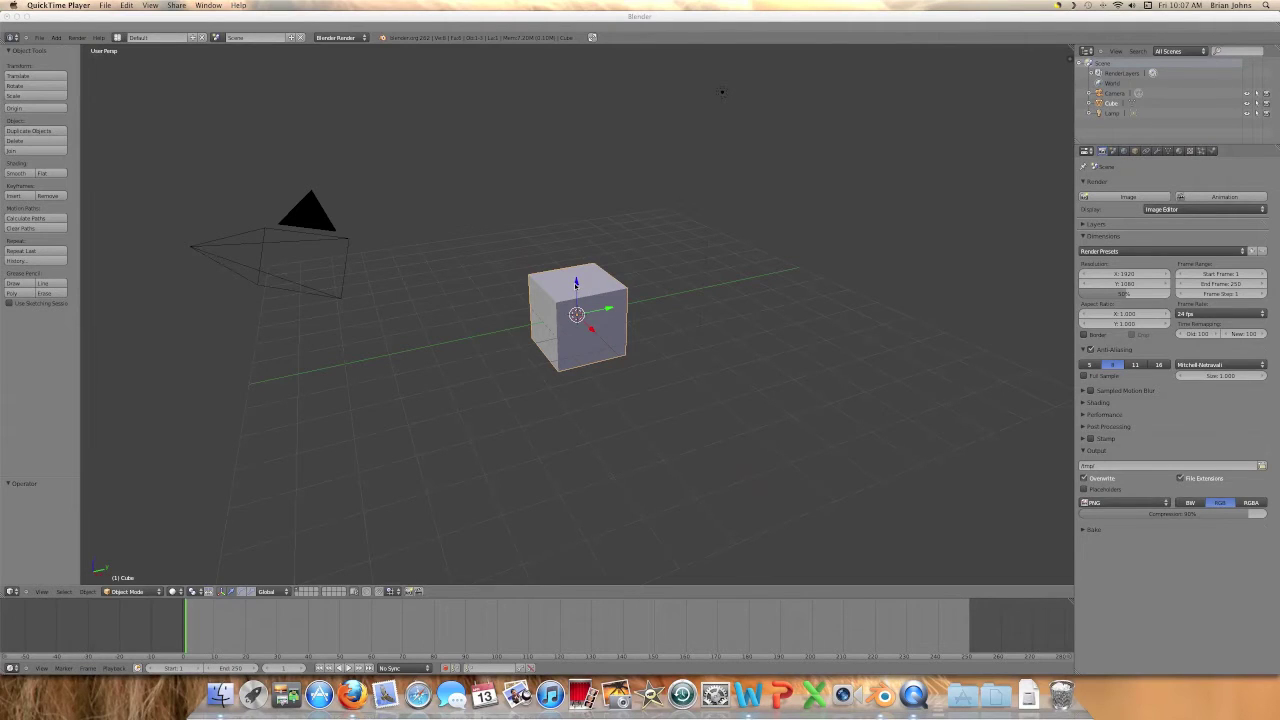
Delete the default cube, leaving only the camera and lamp
{"action": "left_click", "coordinate": [576, 338]}
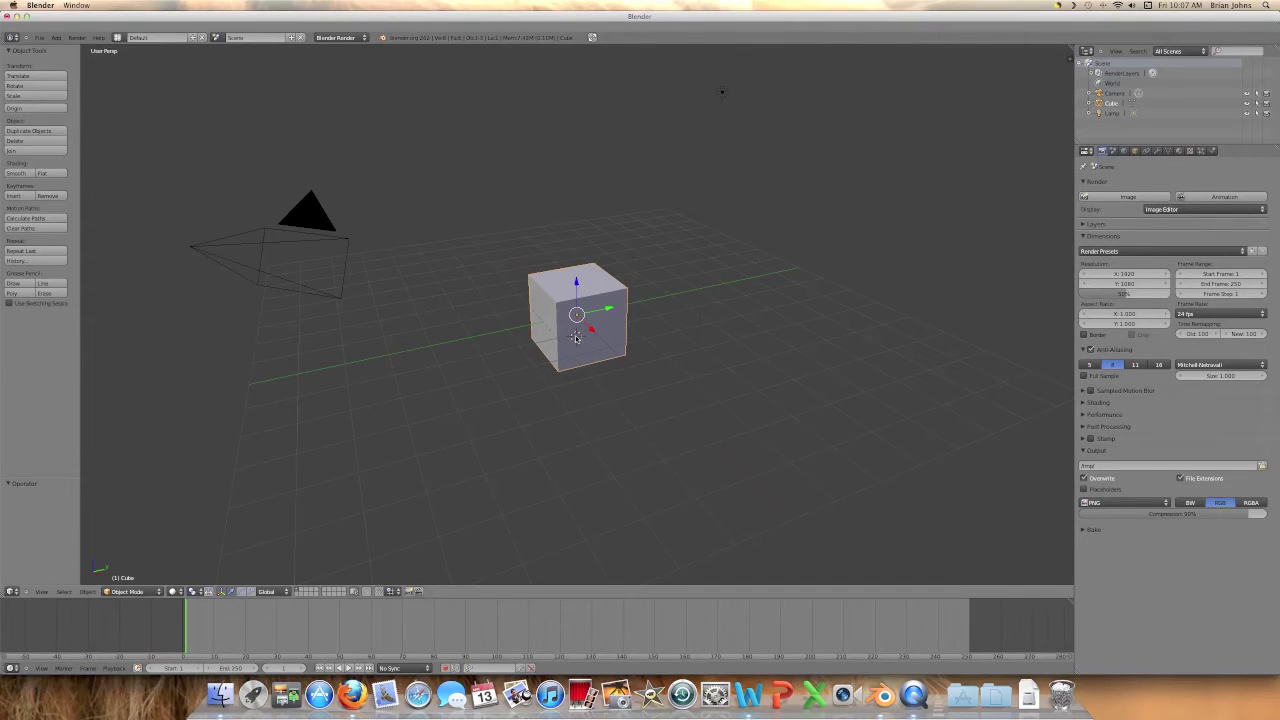
{"action": "key", "text": "x"}
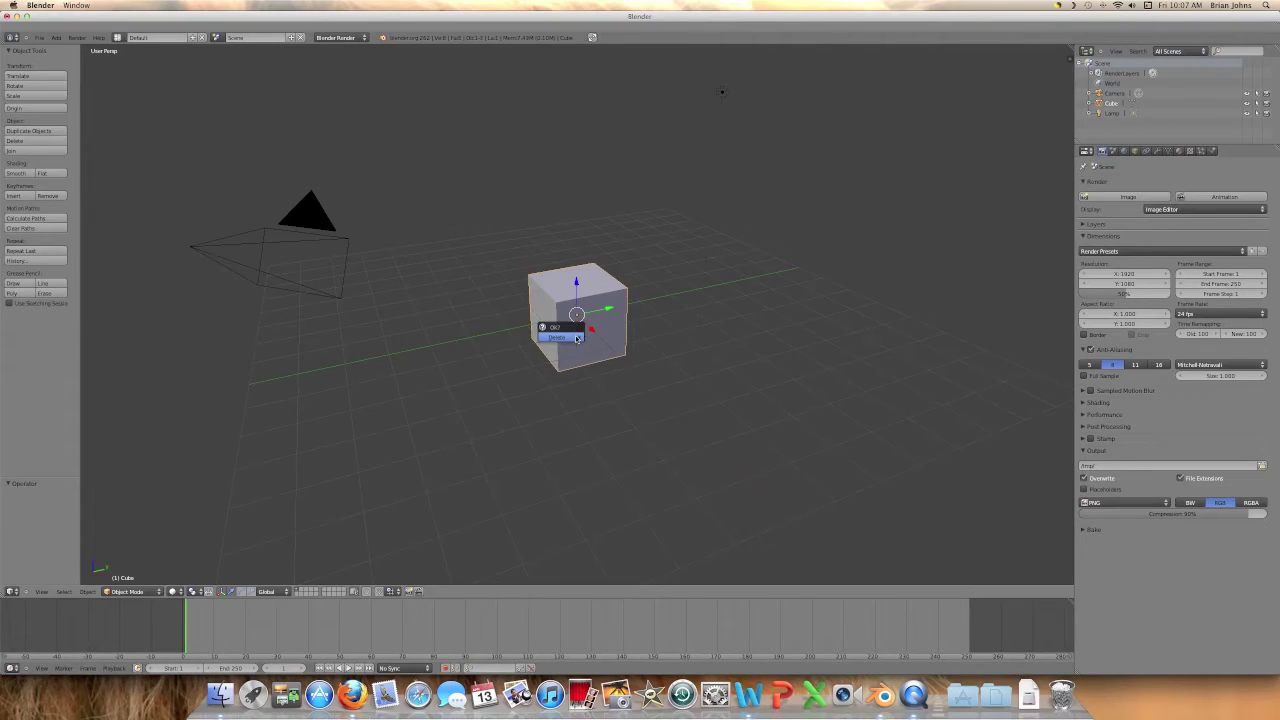
{"action": "left_click", "coordinate": [576, 338]}
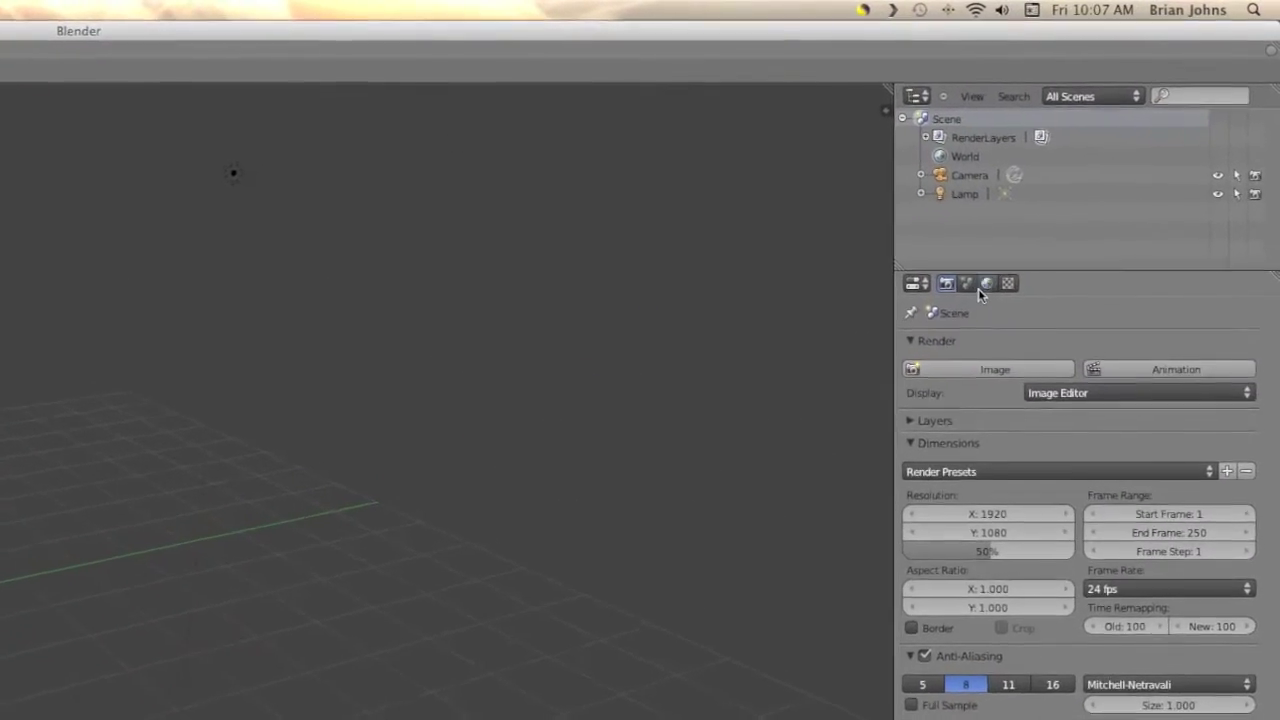
Show the Scene properties and try the Point Cloud Skinner's Skin operation
{"action": "left_click", "coordinate": [1045, 215]}
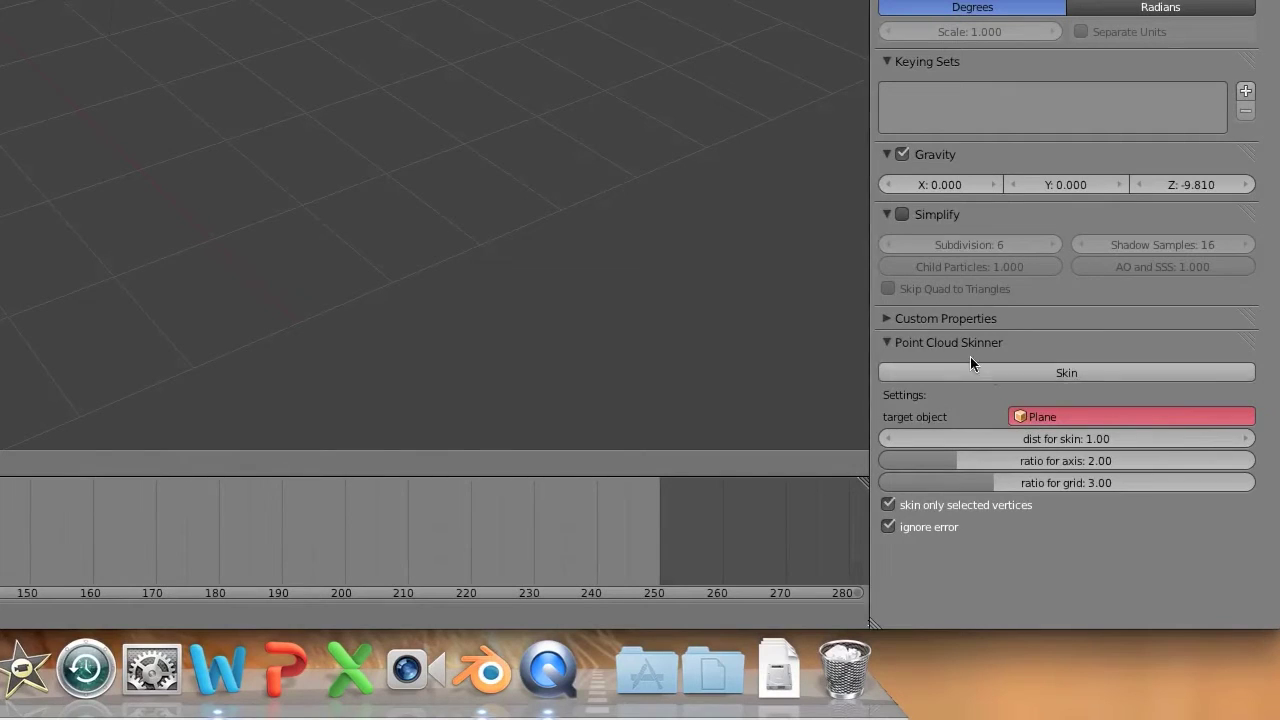
{"action": "left_click", "coordinate": [1068, 372]}
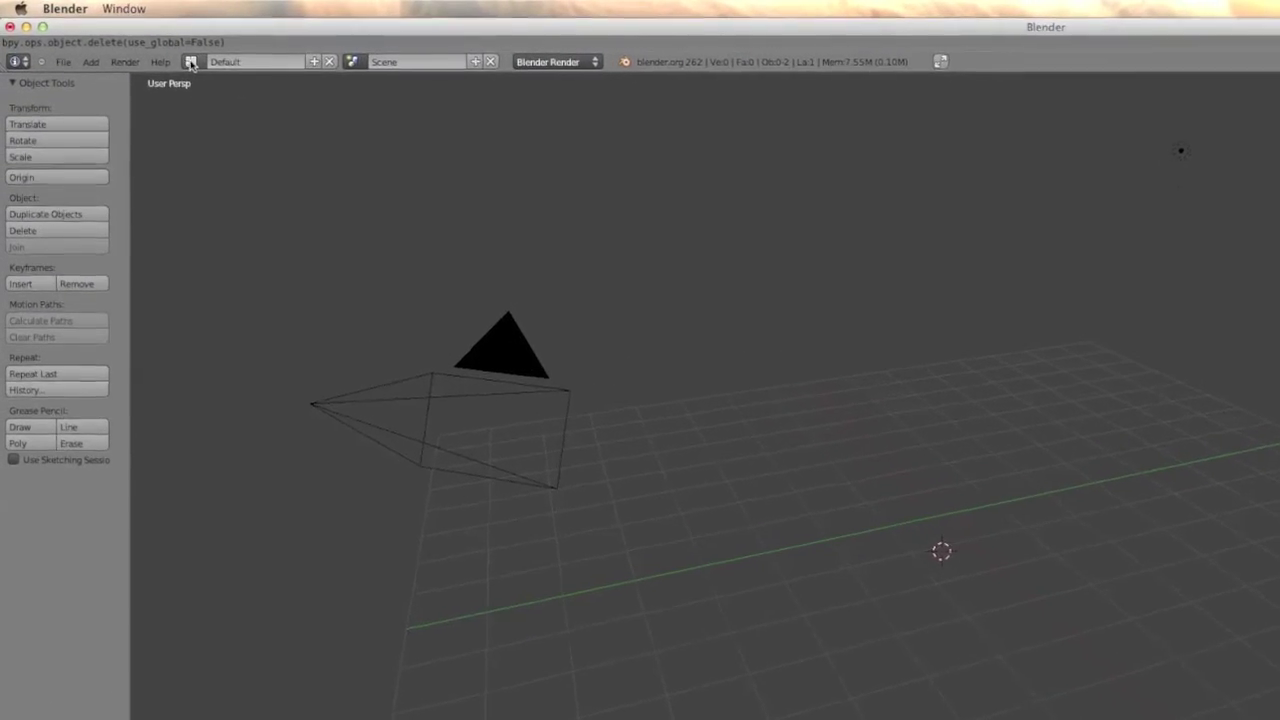
Switch to the Scripting layout and create a new text named ImportPoints.py
{"action": "left_click", "coordinate": [190, 62]}
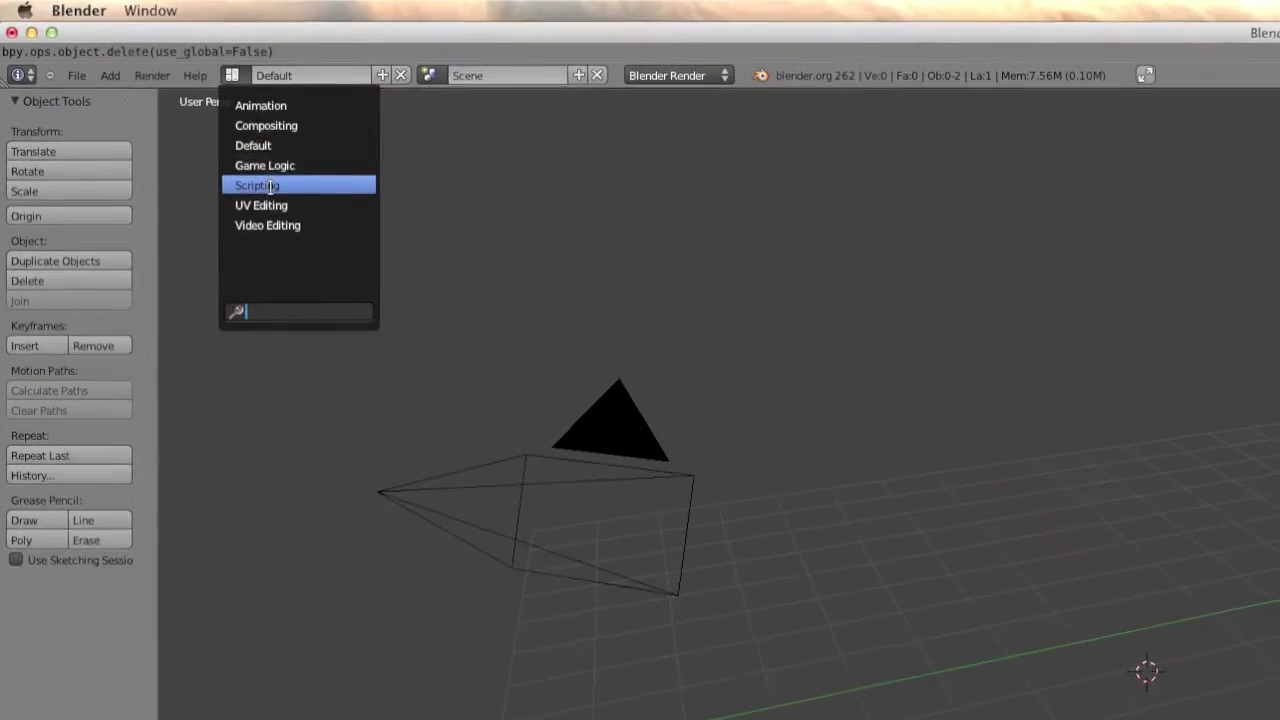
{"action": "left_click", "coordinate": [272, 186]}
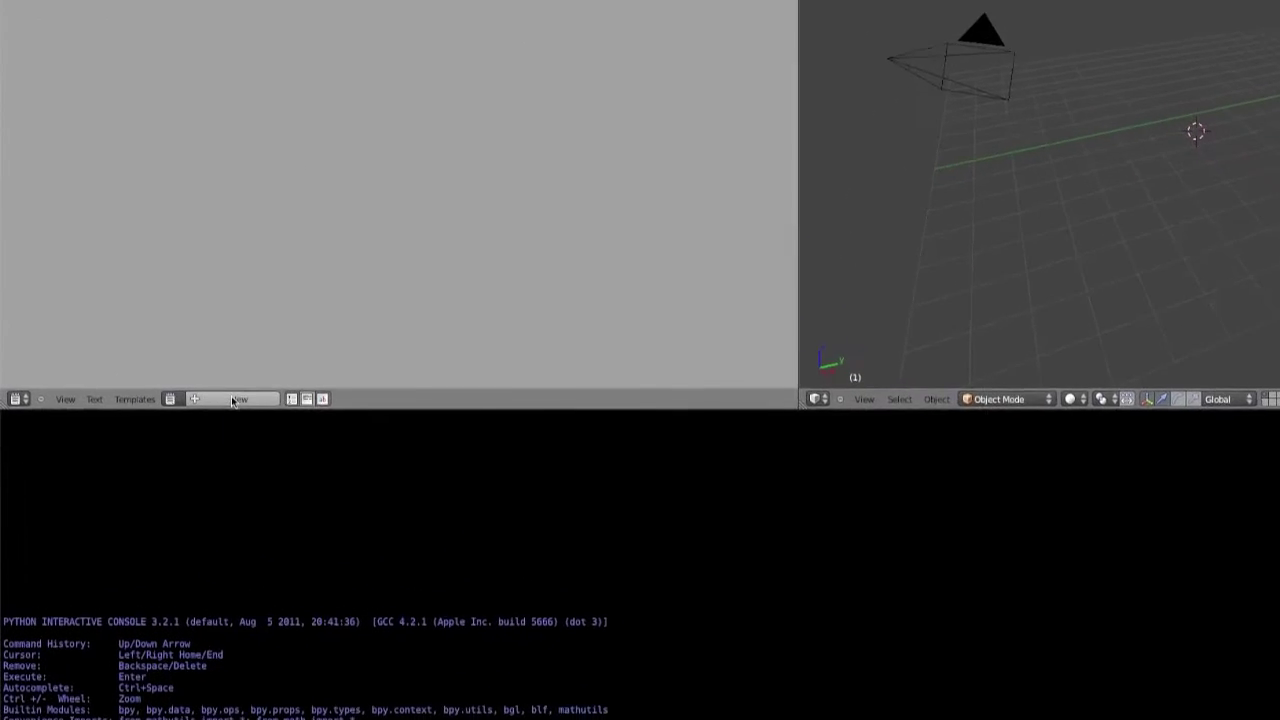
{"action": "left_click", "coordinate": [237, 399]}
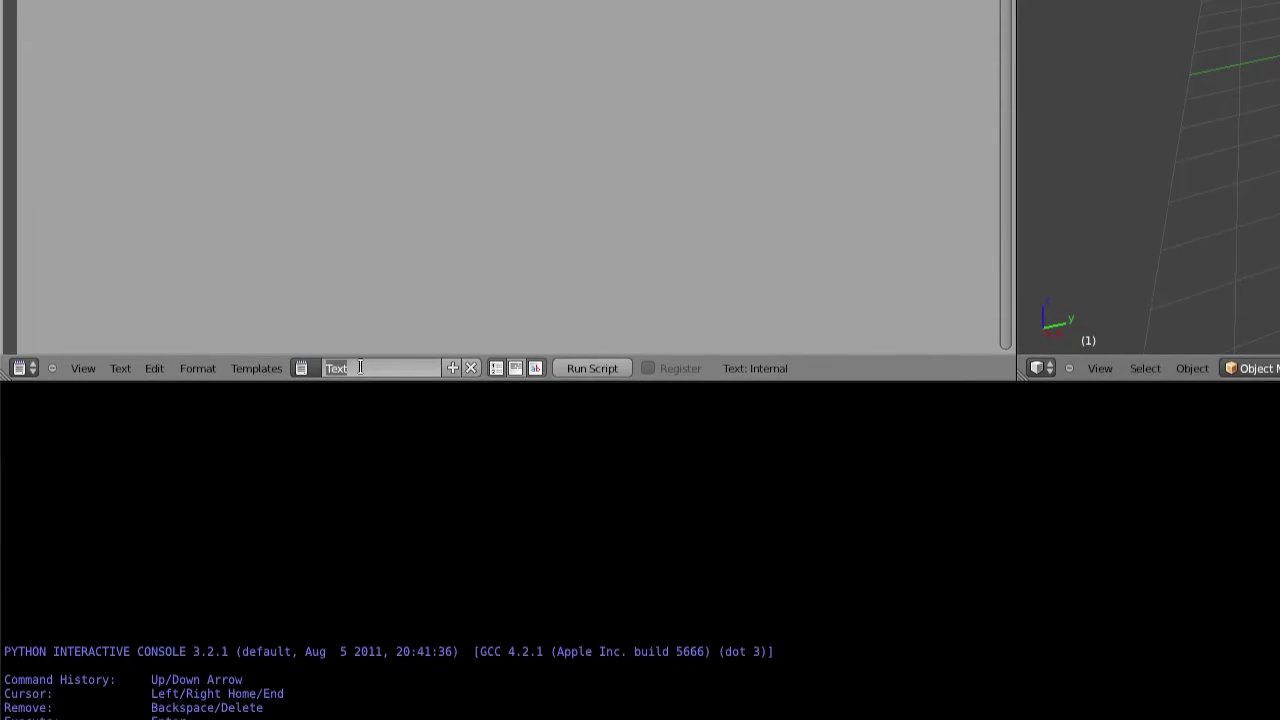
{"action": "type", "text": "ImportPoints.py"}
{"action": "key", "text": "Return"}
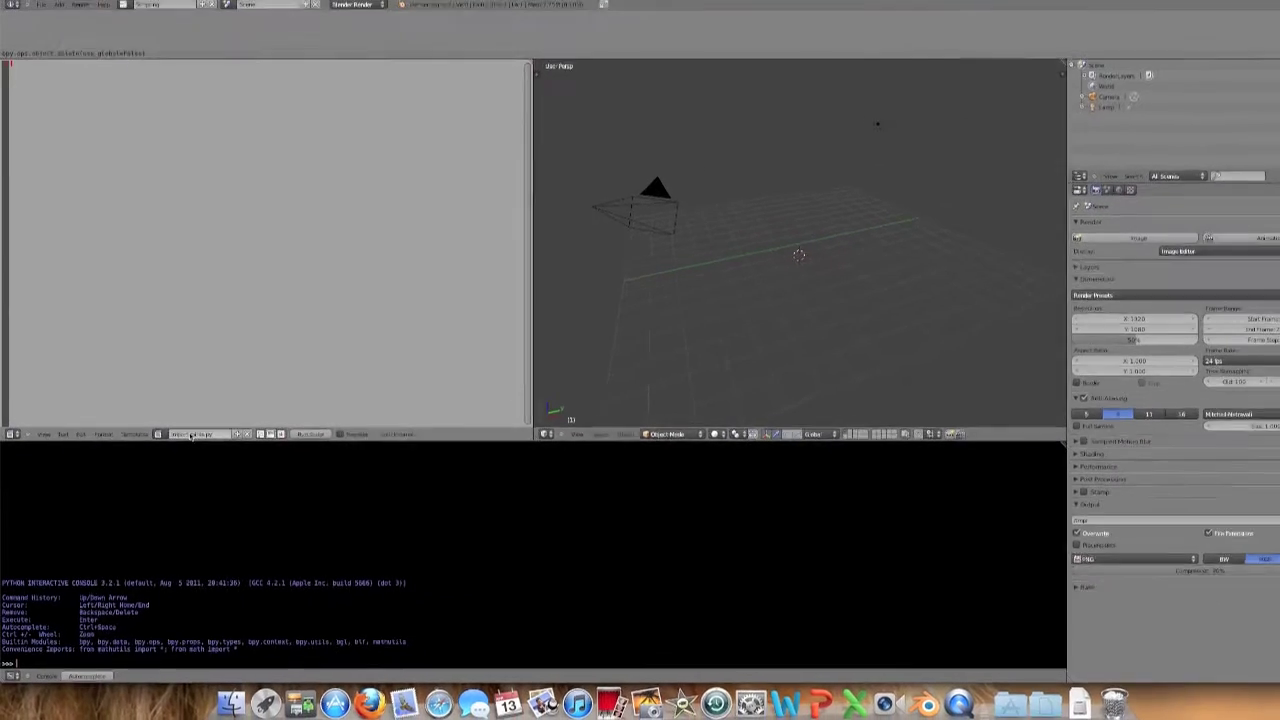
{"action": "left_click", "coordinate": [350, 690]}
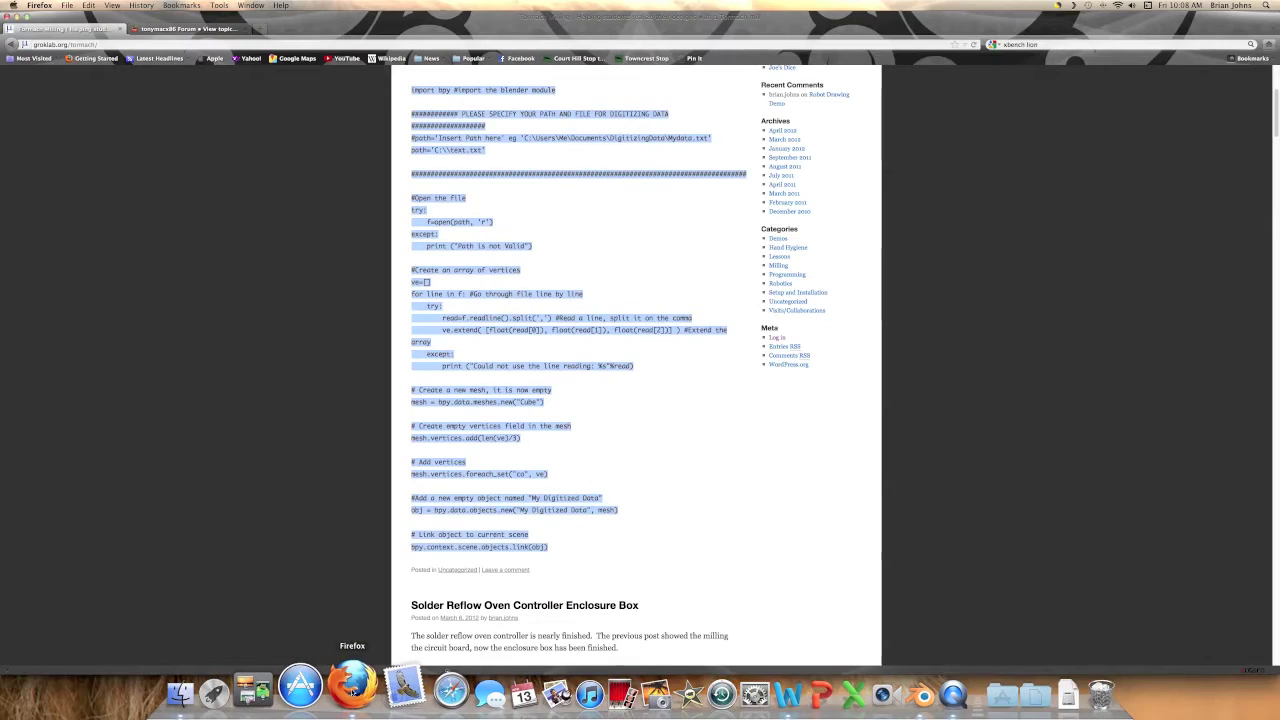
Copy the blog's Python point-import script code block from Firefox
{"action": "left_click", "coordinate": [527, 536]}
{"action": "left_click_drag", "start_coordinate": [552, 549], "coordinate": [411, 90]}
{"action": "right_click", "coordinate": [429, 94]}
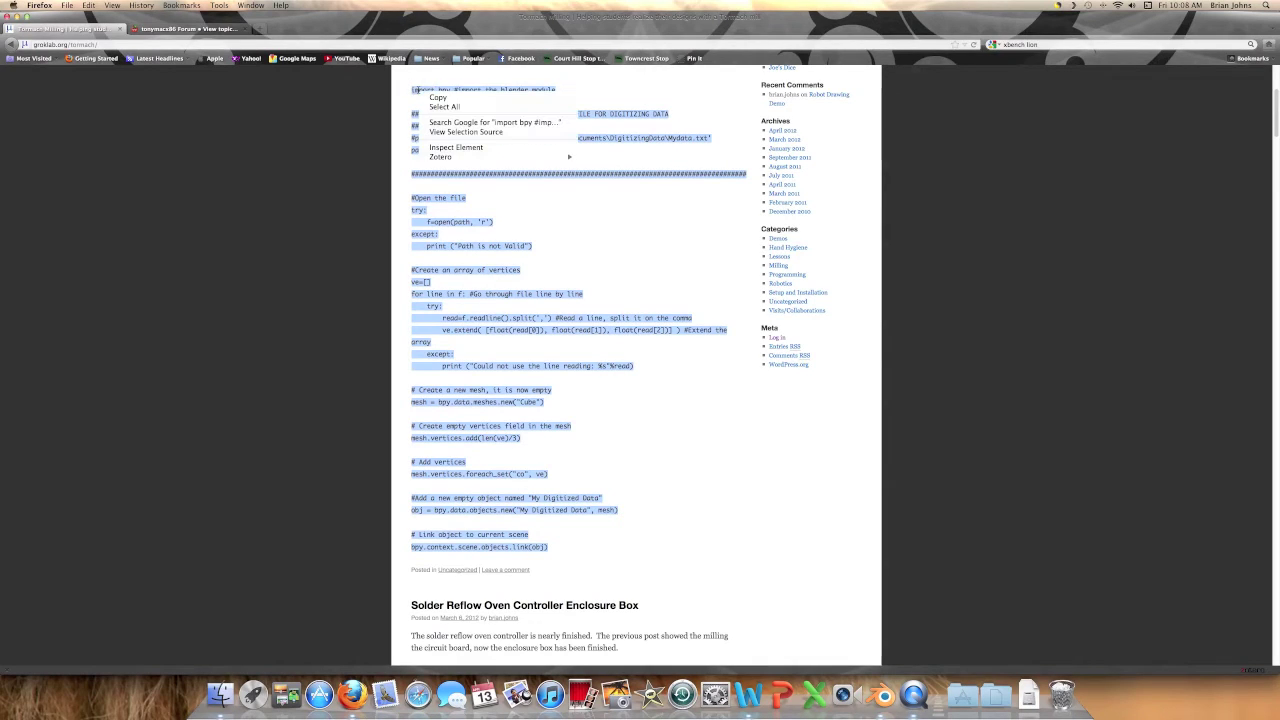
{"action": "left_click", "coordinate": [437, 97]}
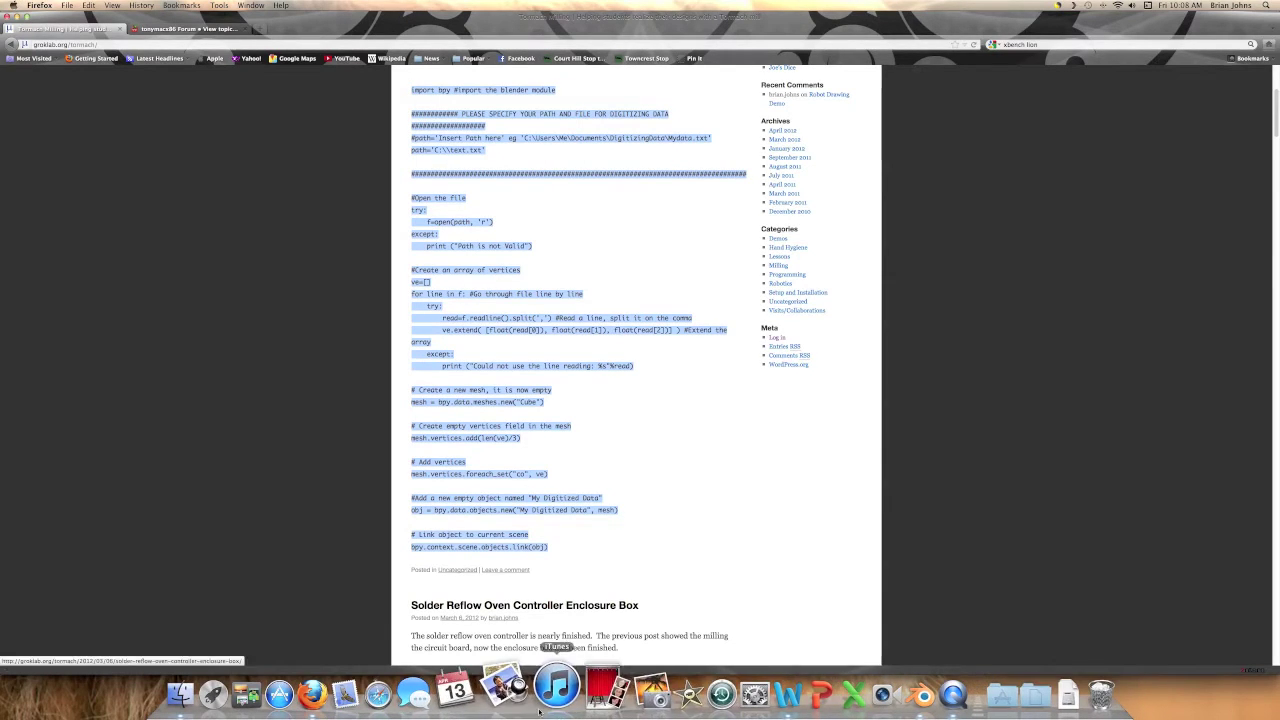
{"action": "left_click", "coordinate": [872, 689]}
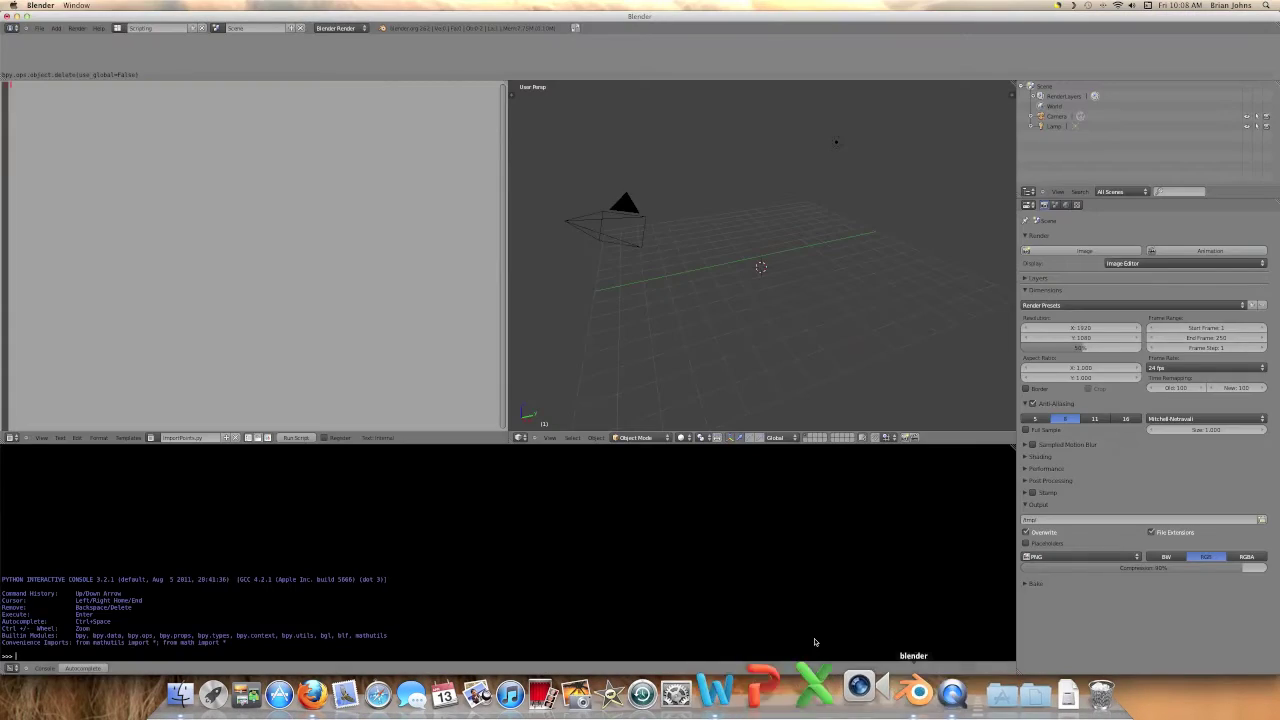
Paste the copied import script into the ImportPoints.py text
{"action": "right_click", "coordinate": [12, 88]}
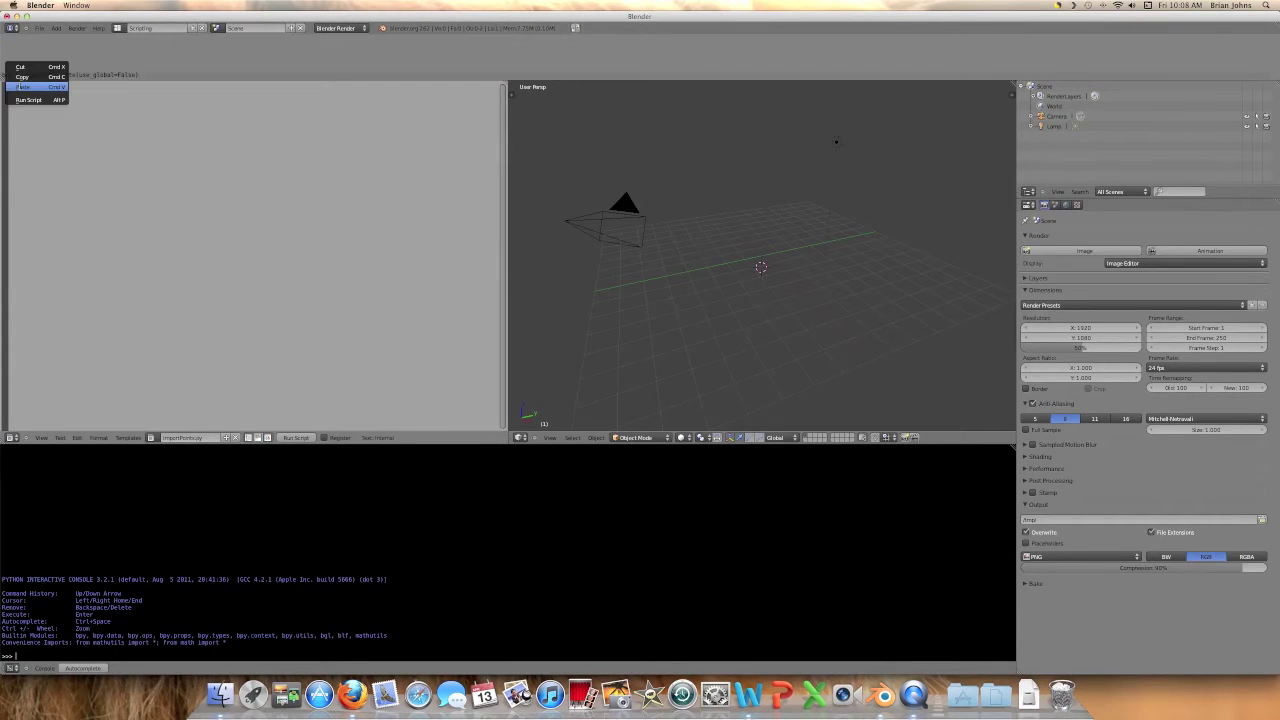
{"action": "left_click", "coordinate": [20, 100]}
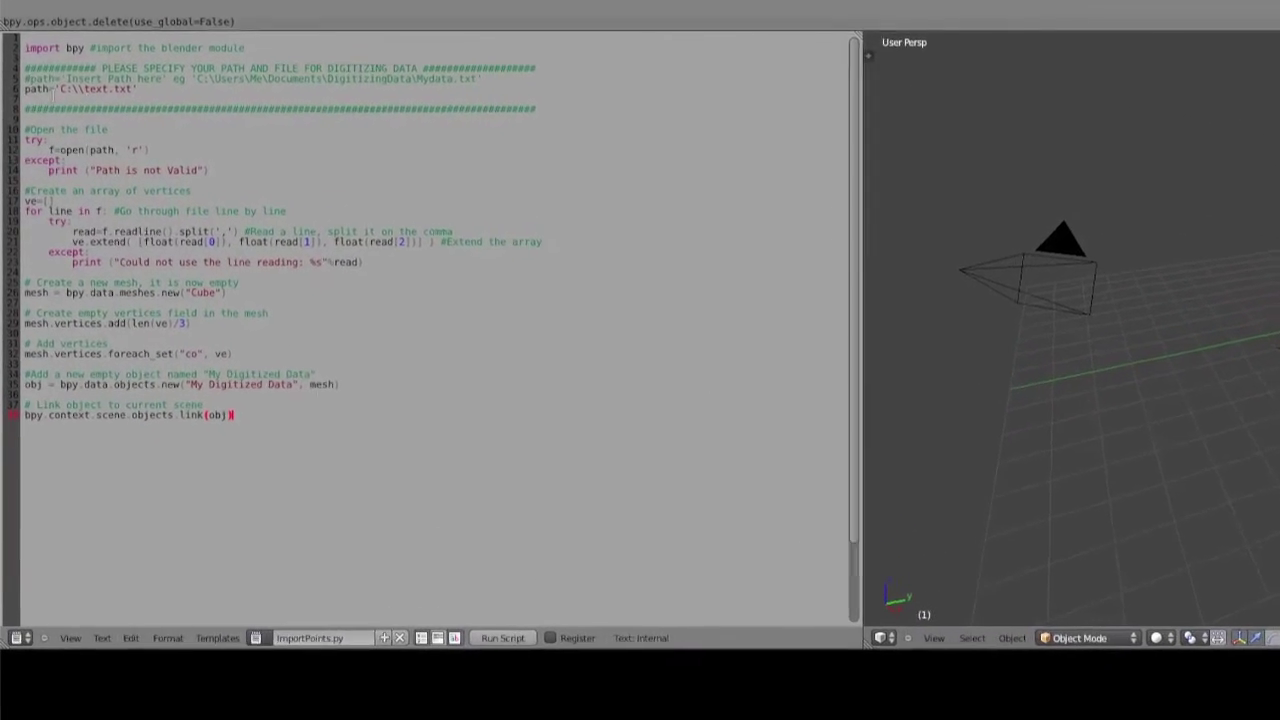
Point line 6's file path to test.txt in the user folder and run the script
{"action": "left_click", "coordinate": [153, 80]}
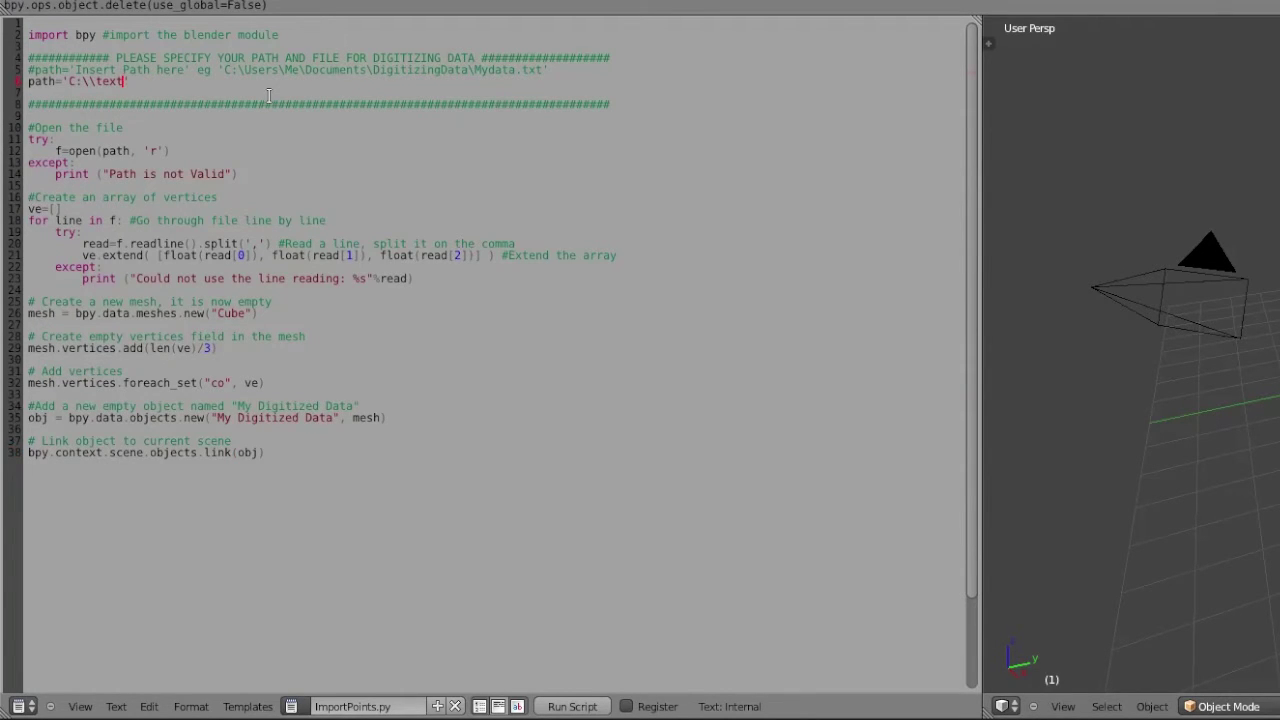
{"action": "key", "text": "BackSpace"}
{"action": "key", "text": "BackSpace"}
{"action": "key", "text": "BackSpace"}
{"action": "key", "text": "BackSpace"}
{"action": "key", "text": "BackSpace"}
{"action": "key", "text": "BackSpace"}
{"action": "key", "text": "BackSpace"}
{"action": "type", "text": "Users/brian-johns/tes"}
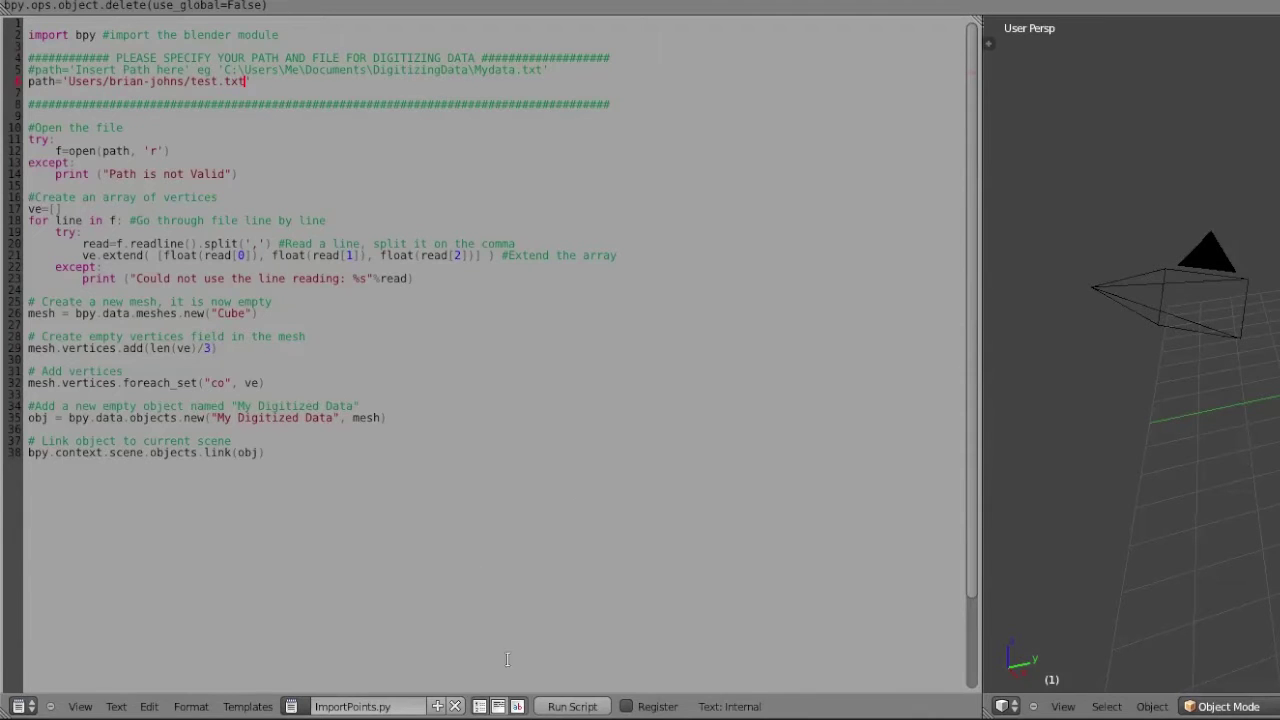
{"action": "left_click", "coordinate": [580, 707]}
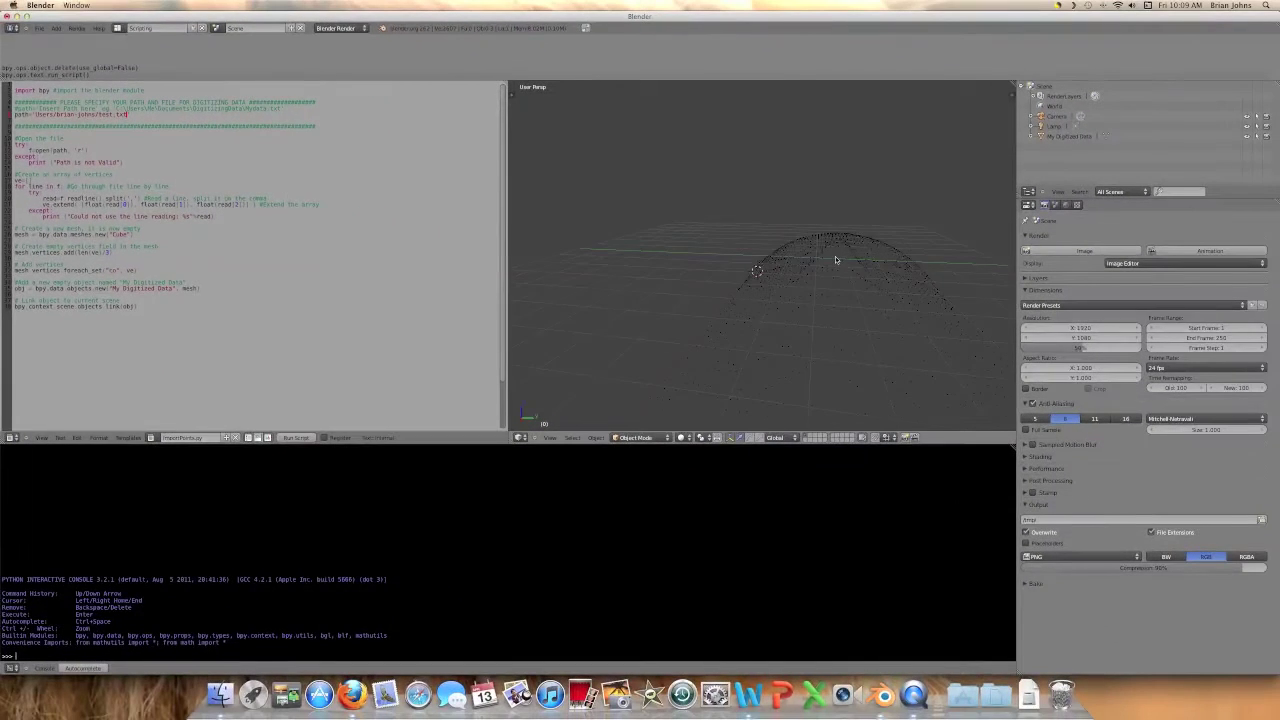
Select the My Digitized Data point cloud and switch it into Edit Mode
{"action": "middle_click_drag", "start_coordinate": [835, 270], "coordinate": [853, 314]}
{"action": "right_click", "coordinate": [826, 301]}
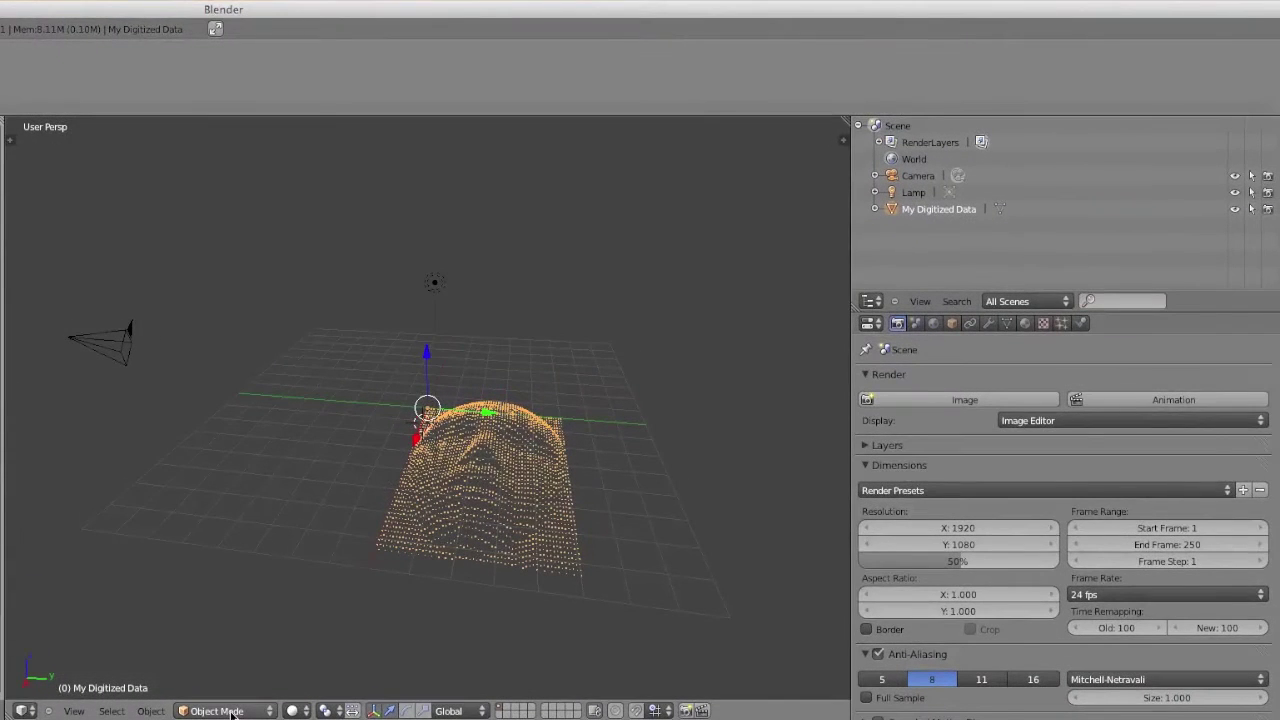
{"action": "left_click", "coordinate": [231, 711]}
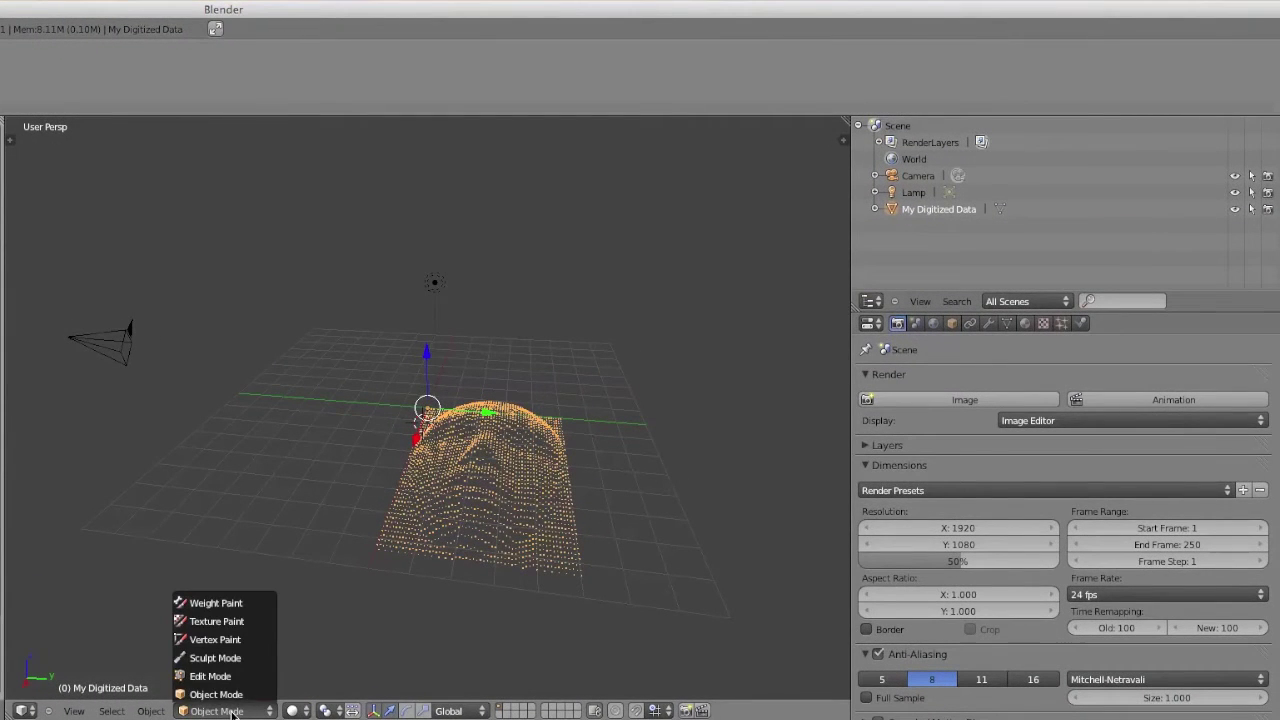
{"action": "left_click", "coordinate": [226, 676]}
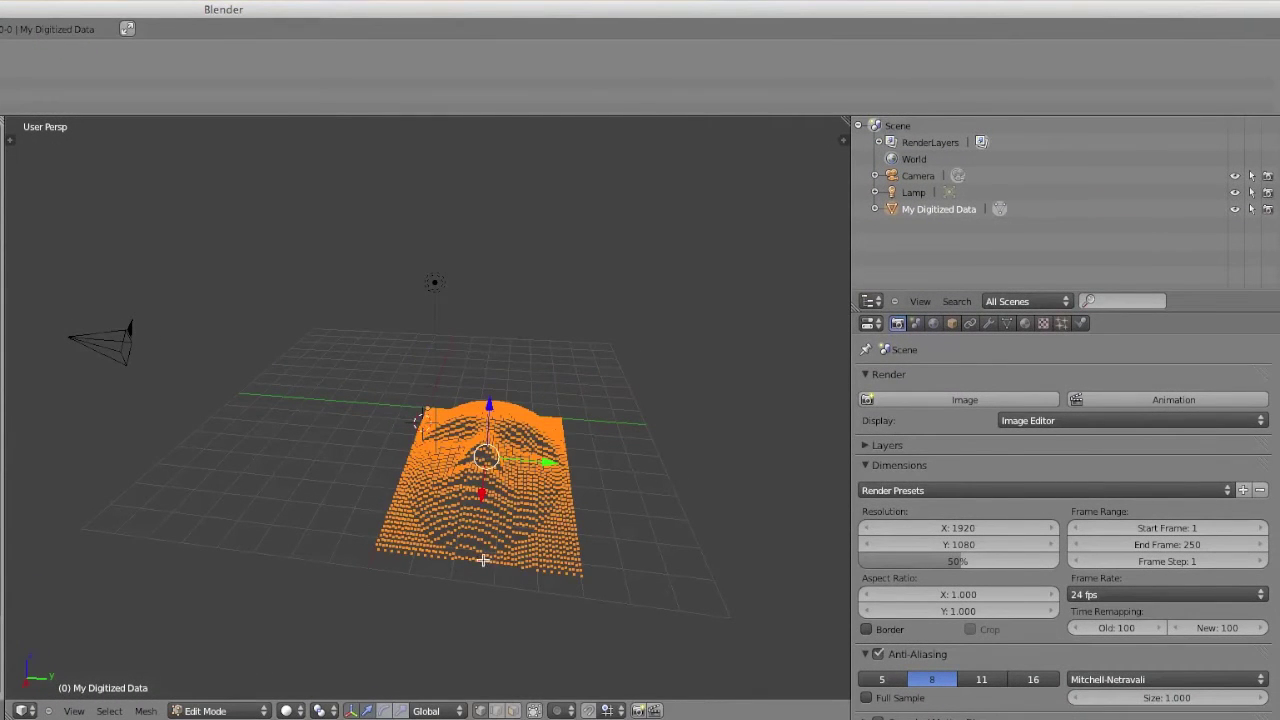
Orbit and zoom the view to inspect the point cloud in Edit Mode
{"action": "middle_click_drag", "start_coordinate": [483, 560], "coordinate": [583, 520]}
{"action": "scroll", "coordinate": [574, 520], "scroll_direction": "down", "scroll_amount": 3}
{"action": "scroll", "coordinate": [563, 514], "scroll_direction": "up", "scroll_amount": 5}
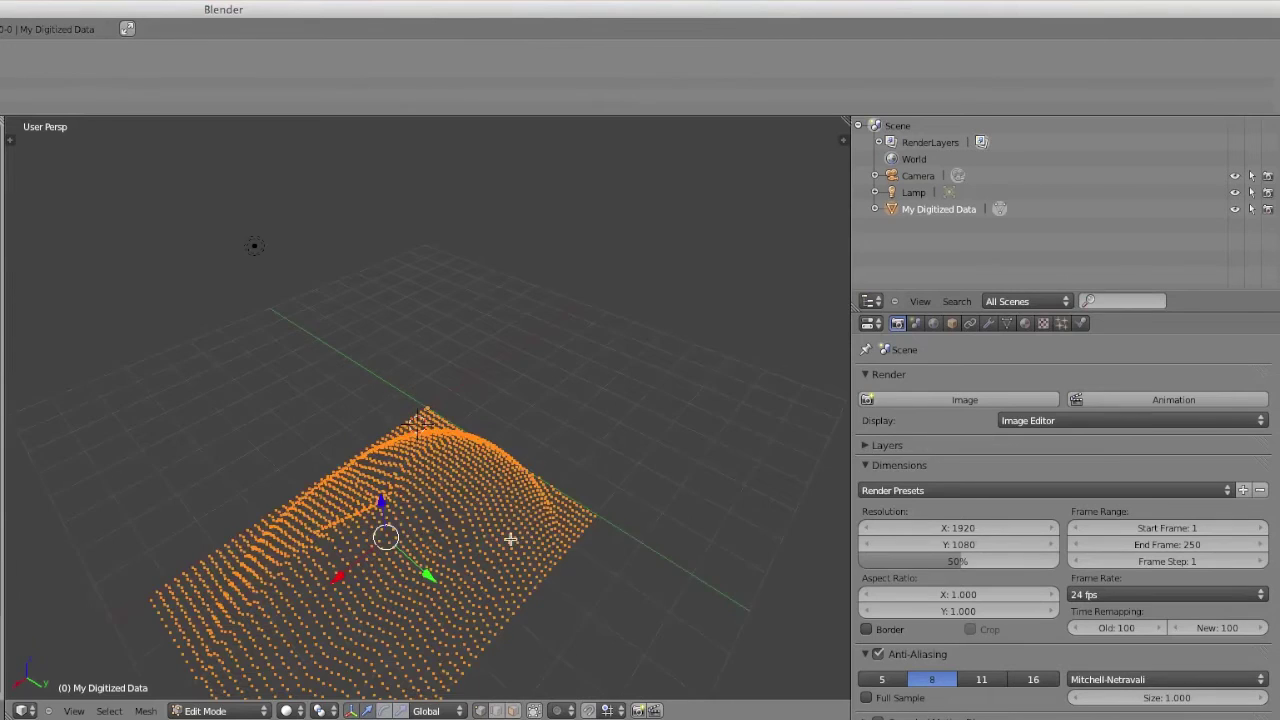
{"action": "scroll", "coordinate": [510, 539], "scroll_direction": "down", "scroll_amount": 3}
{"action": "middle_click_drag", "start_coordinate": [489, 543], "coordinate": [416, 498]}
{"action": "scroll", "coordinate": [400, 470], "scroll_direction": "up", "scroll_amount": 3}
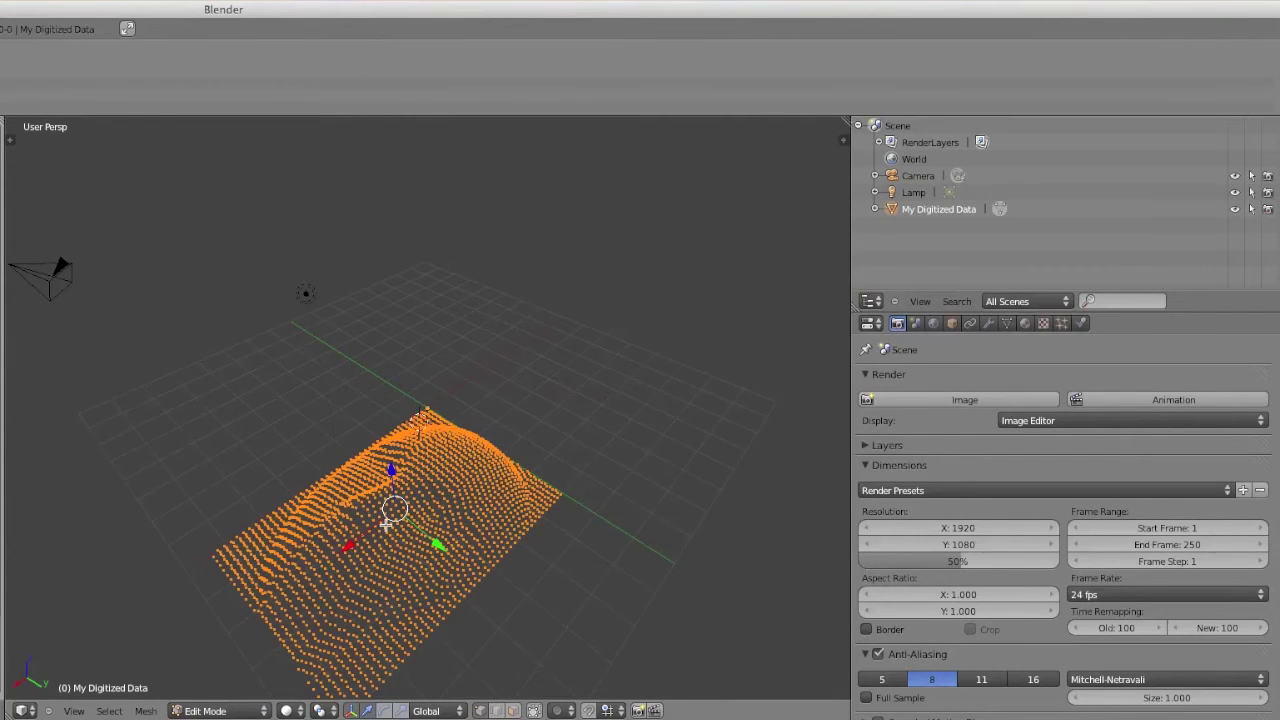
{"action": "scroll", "coordinate": [404, 500], "scroll_direction": "down", "scroll_amount": 3}
{"action": "scroll", "coordinate": [404, 488], "scroll_direction": "up", "scroll_amount": 3}
{"action": "scroll", "coordinate": [402, 490], "scroll_direction": "down", "scroll_amount": 3}
{"action": "scroll", "coordinate": [396, 492], "scroll_direction": "up", "scroll_amount": 3}
Deselect all vertices and box-select part of the point cloud
{"action": "key", "text": "a"}
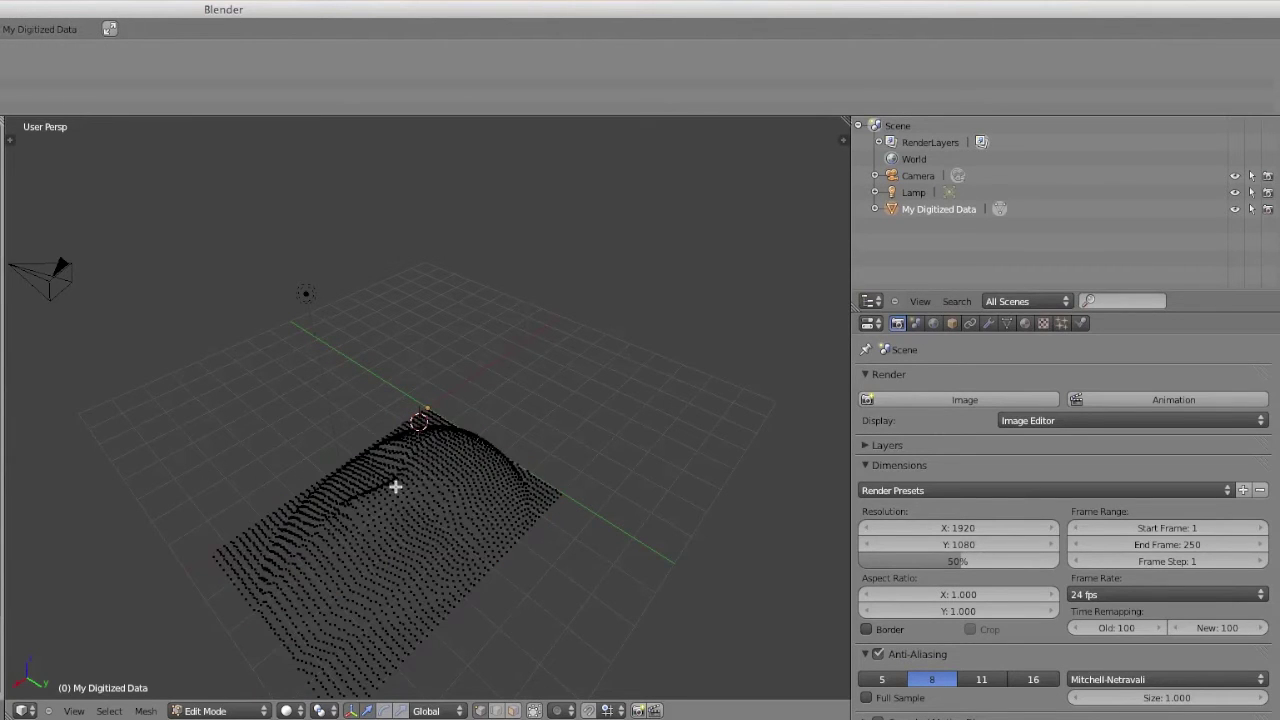
{"action": "scroll", "coordinate": [390, 475], "scroll_direction": "down", "scroll_amount": 1}
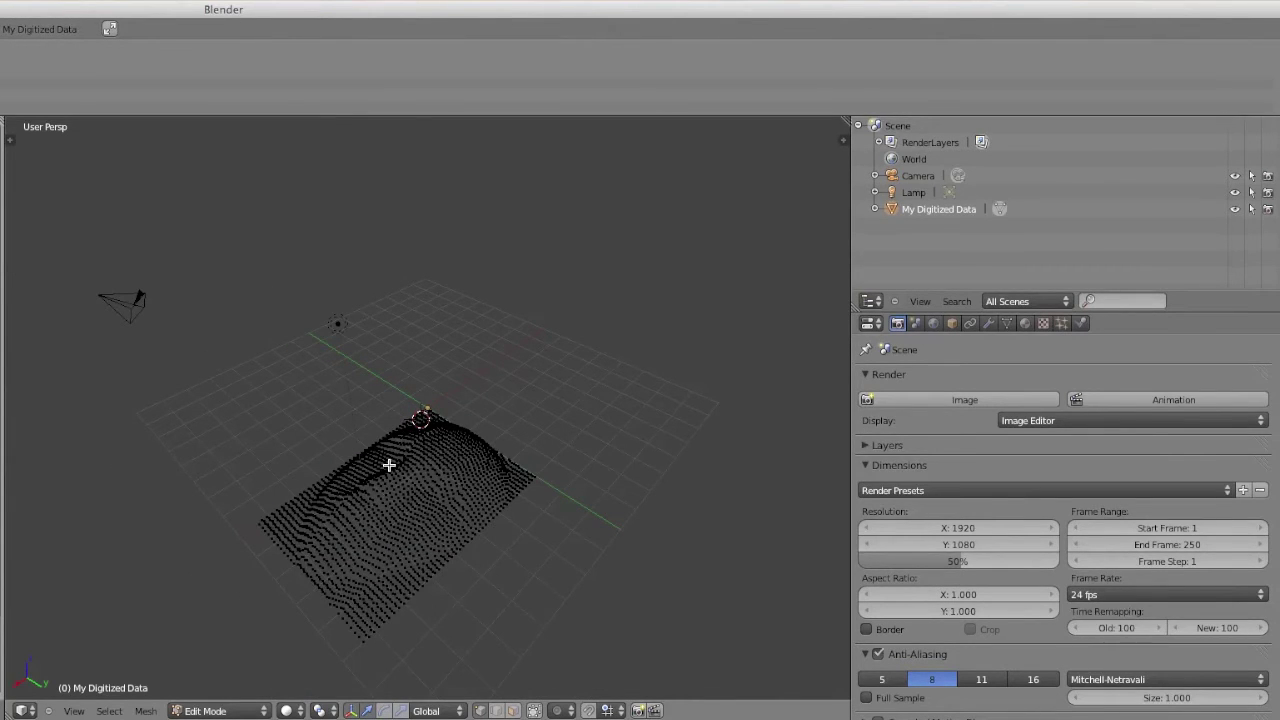
{"action": "key", "text": "b"}
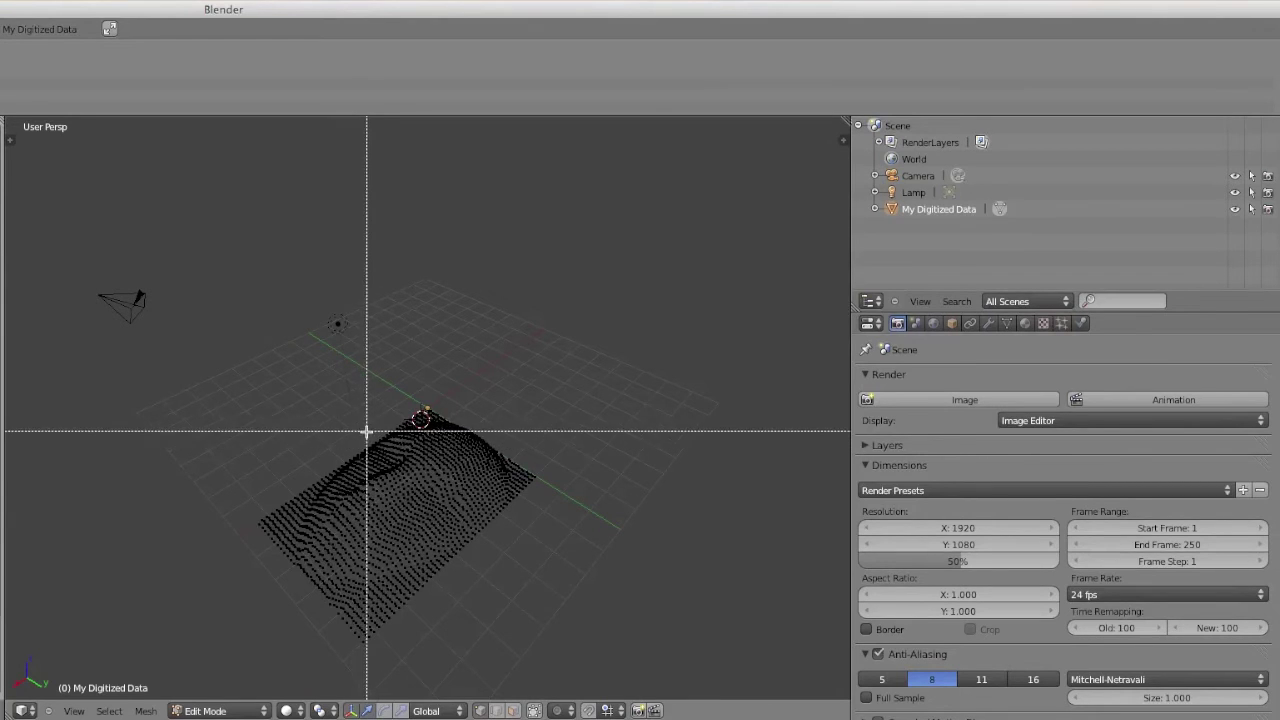
{"action": "left_click_drag", "start_coordinate": [351, 401], "coordinate": [532, 528]}
{"action": "middle_click_drag", "start_coordinate": [514, 534], "coordinate": [450, 575]}
{"action": "scroll", "coordinate": [440, 513], "scroll_direction": "up", "scroll_amount": 3}
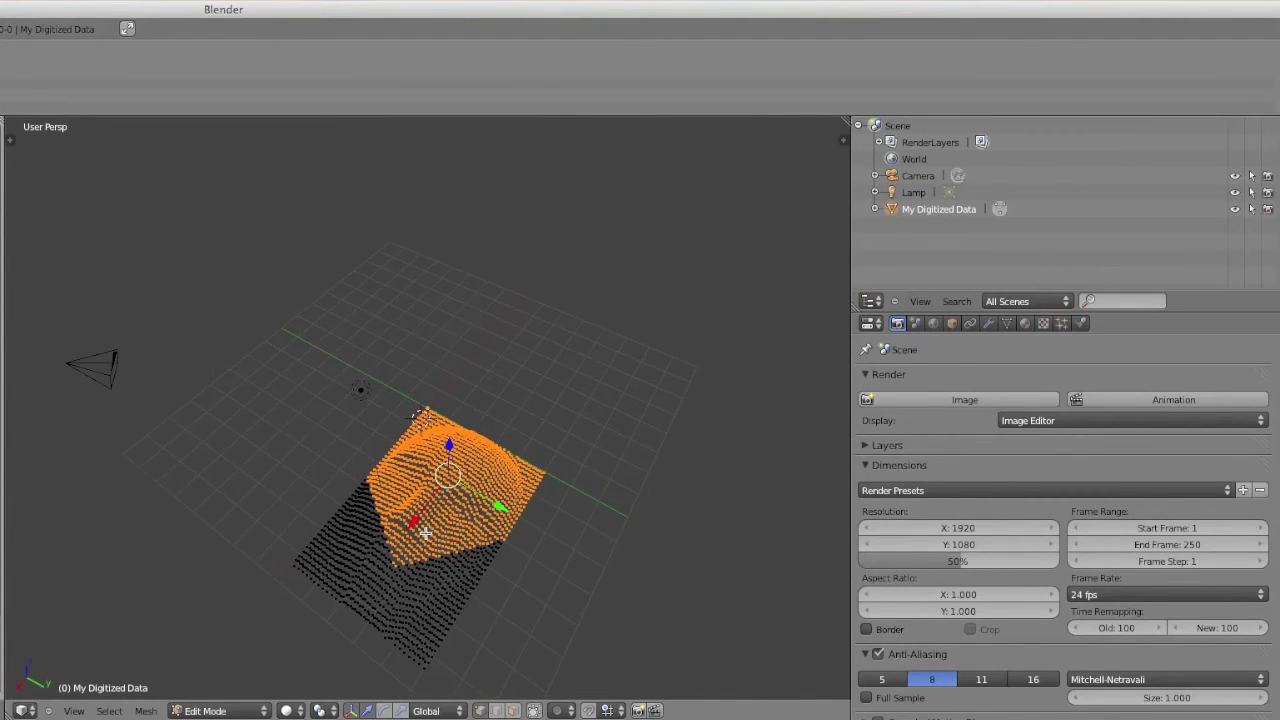
Select all vertices of the point cloud and orbit to check the selection
{"action": "key", "text": "a"}
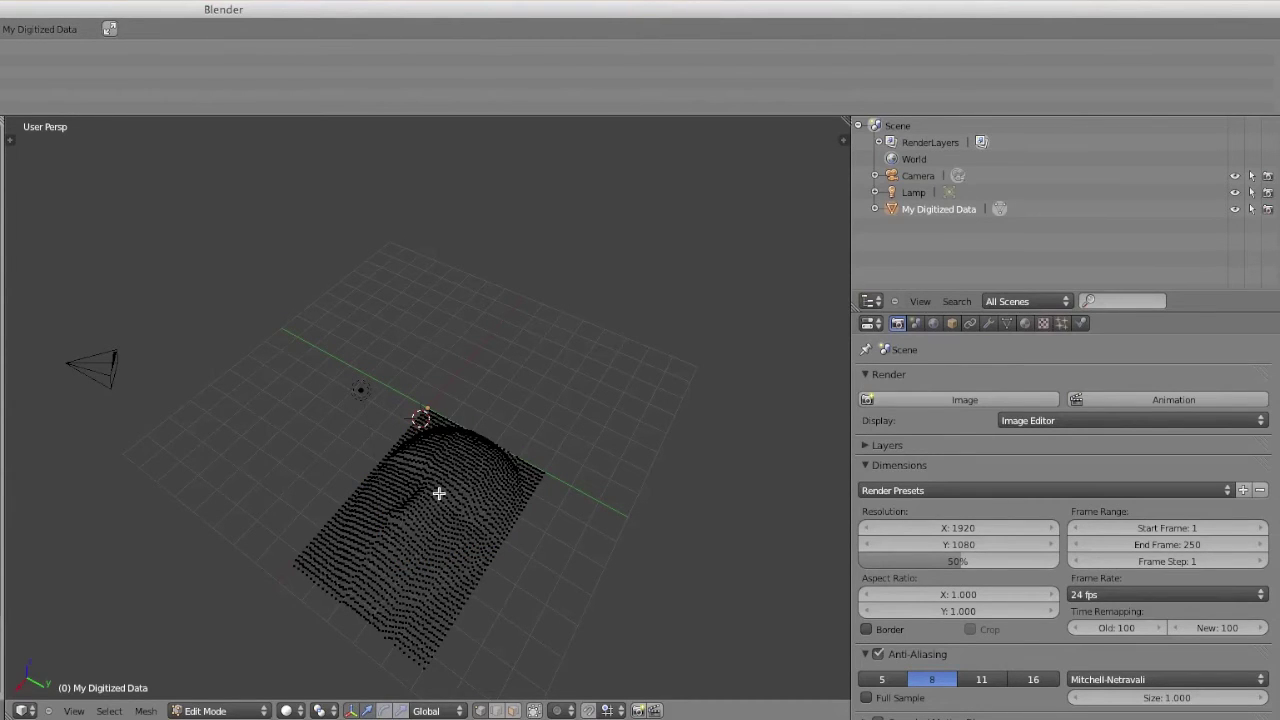
{"action": "key", "text": "a"}
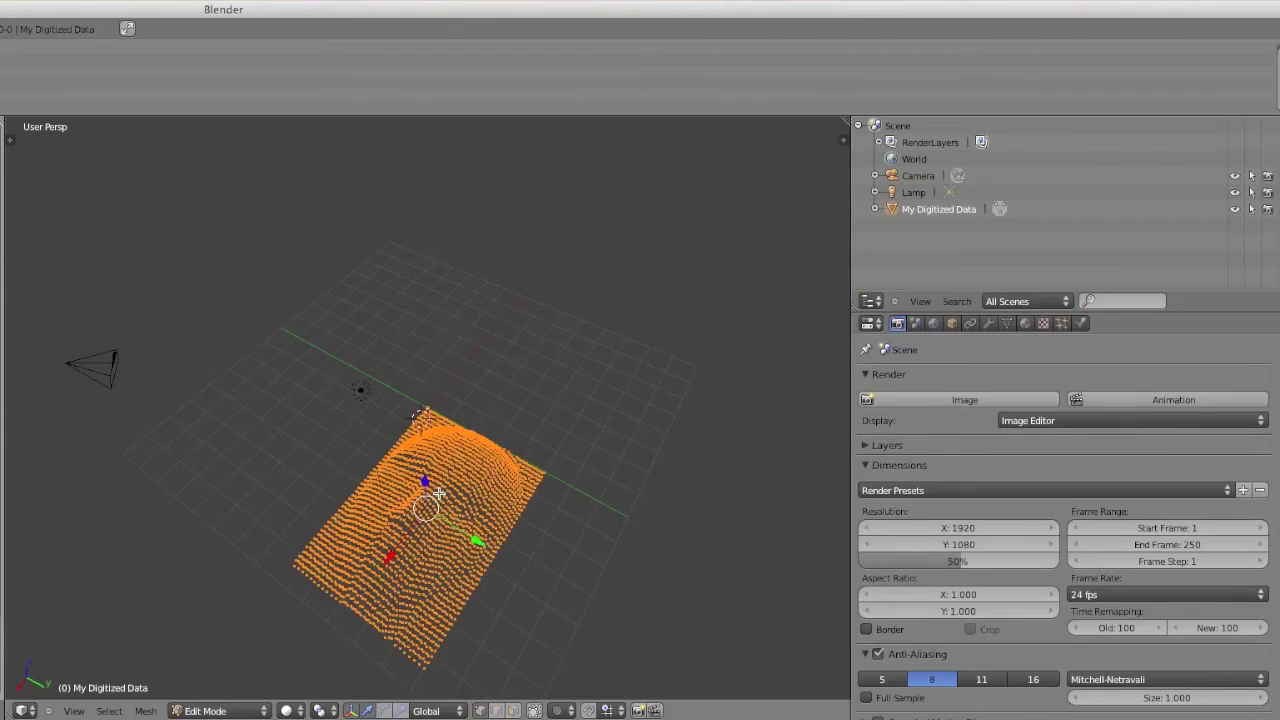
{"action": "scroll", "coordinate": [438, 493], "scroll_direction": "down", "scroll_amount": 3}
{"action": "scroll", "coordinate": [438, 493], "scroll_direction": "up", "scroll_amount": 4}
{"action": "middle_click_drag", "start_coordinate": [438, 493], "coordinate": [437, 496]}
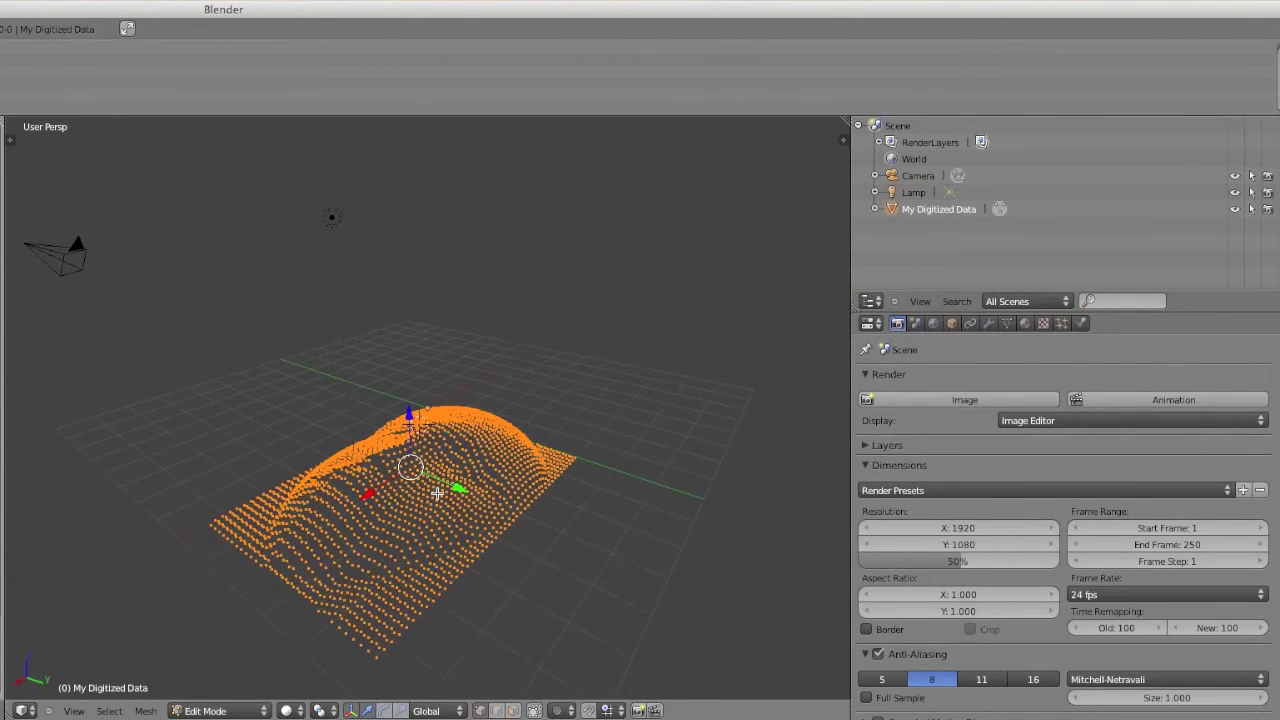
{"action": "left_click", "coordinate": [233, 711]}
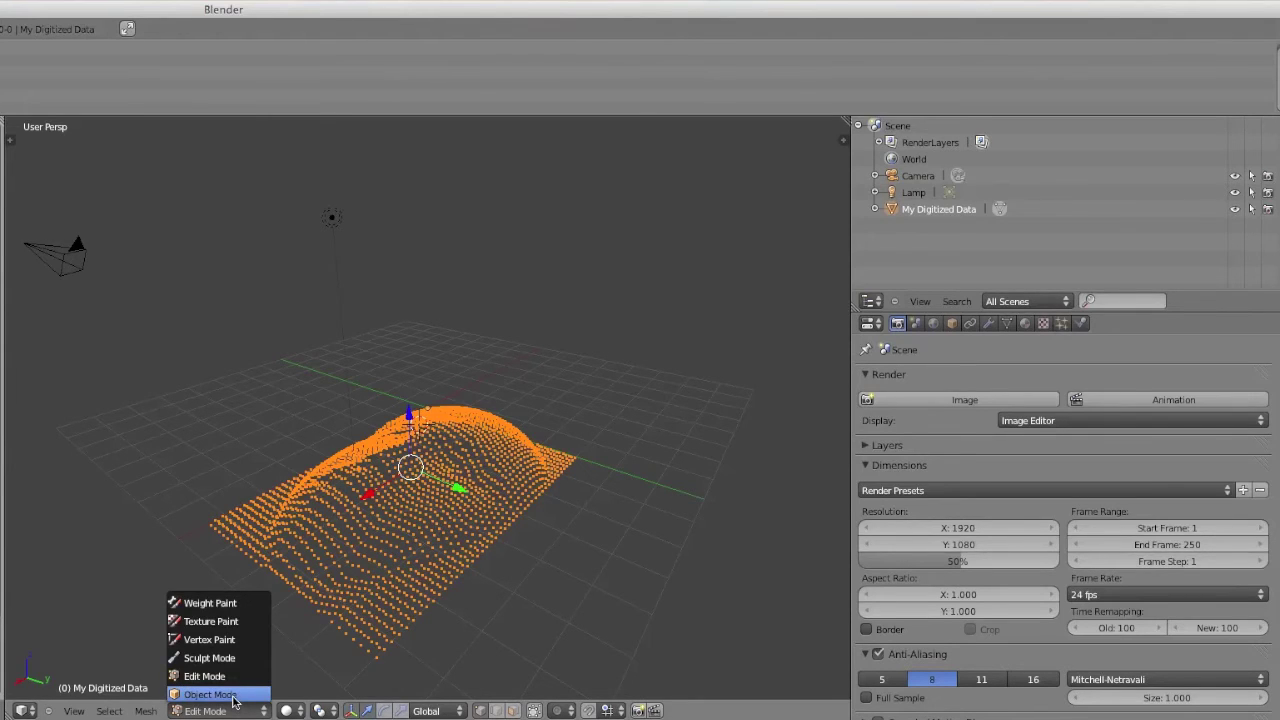
Switch the point cloud to Object Mode and set the Skinner's target object to My Digitized Data
{"action": "left_click", "coordinate": [210, 694]}
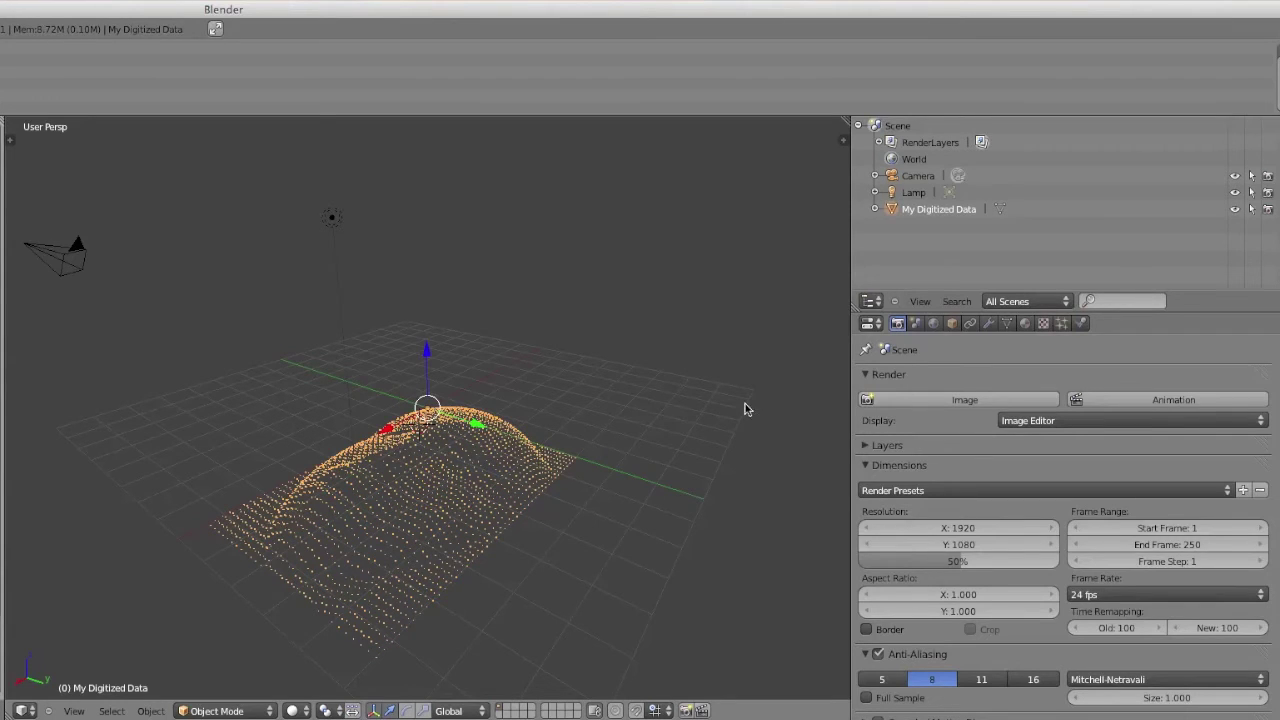
{"action": "left_click", "coordinate": [917, 325]}
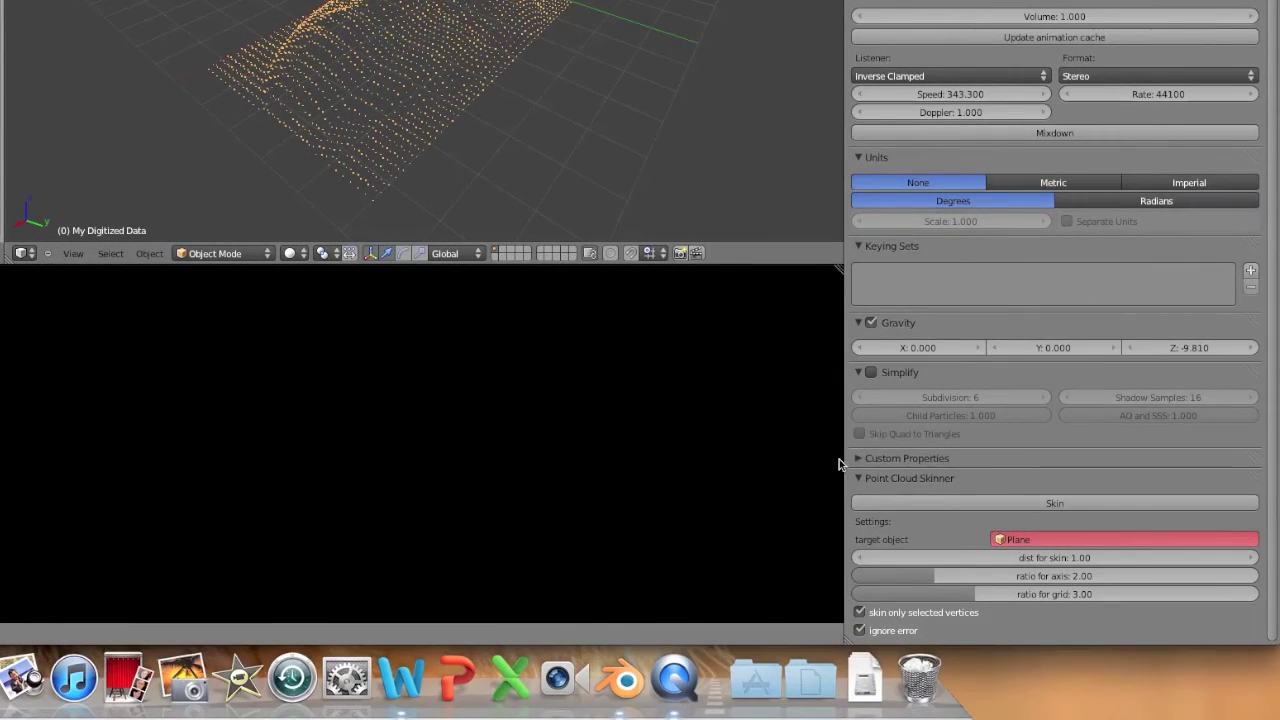
{"action": "left_click", "coordinate": [1034, 540]}
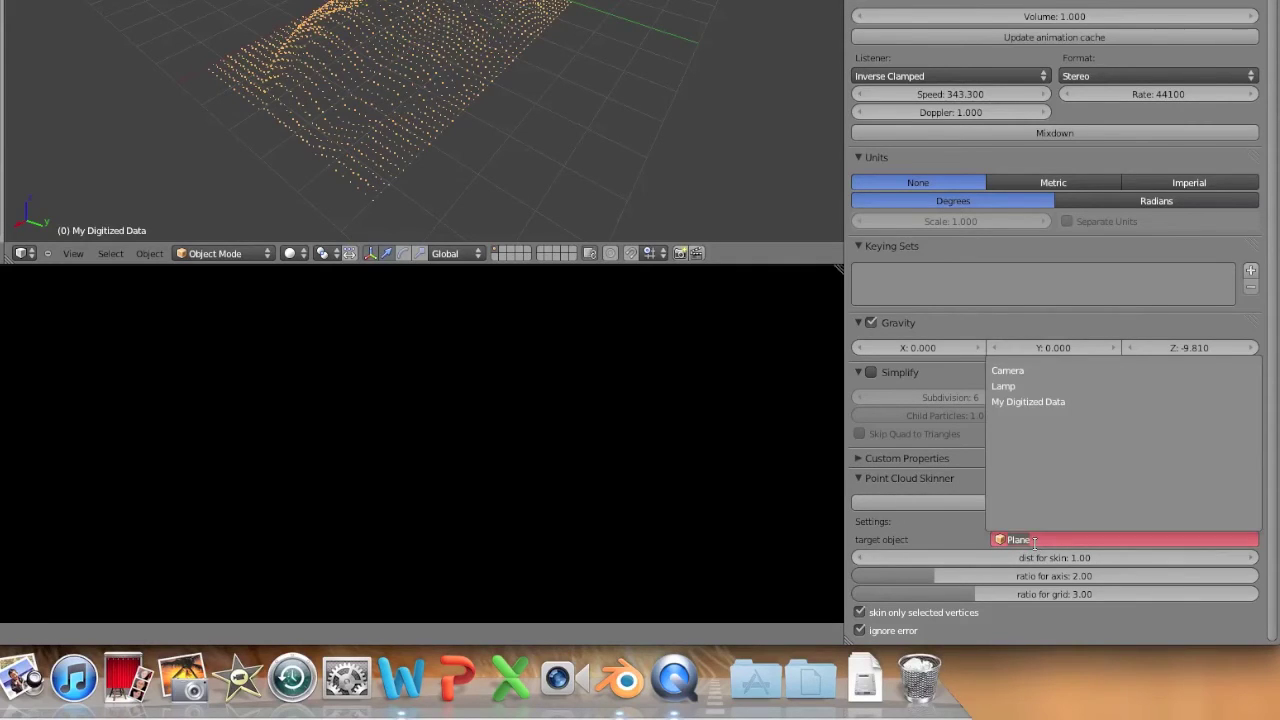
{"action": "left_click", "coordinate": [1057, 402]}
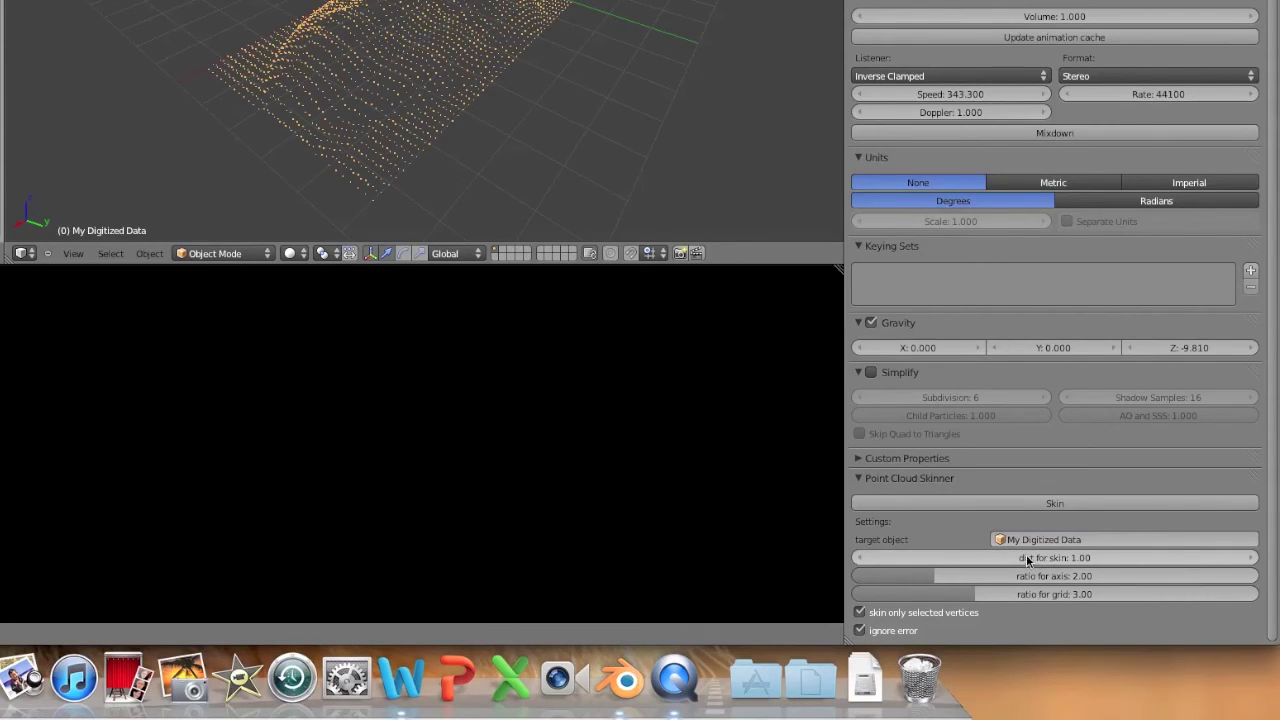
Set the skin distance to 0.30 and run the skinner on the point cloud
{"action": "left_click_drag", "start_coordinate": [1050, 560], "coordinate": [1000, 556]}
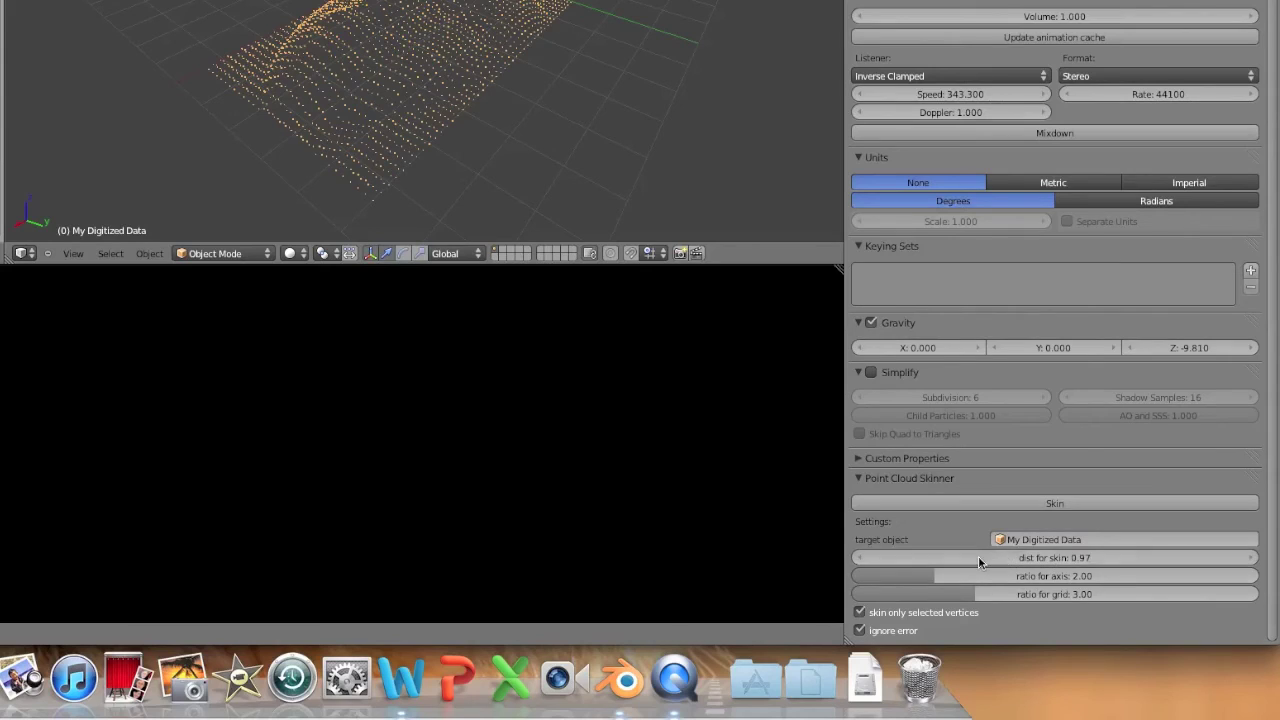
{"action": "left_click", "coordinate": [978, 557]}
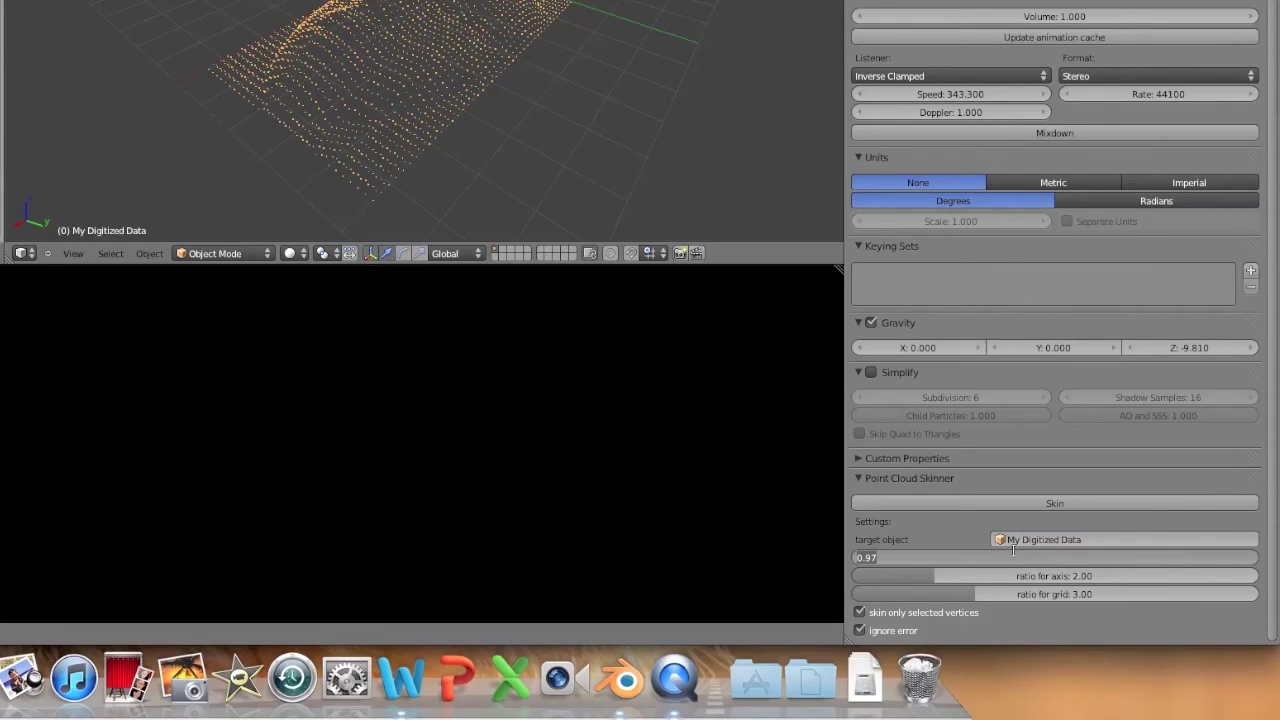
{"action": "key", "text": "BackSpace"}
{"action": "type", "text": ".3"}
{"action": "key", "text": "Return"}
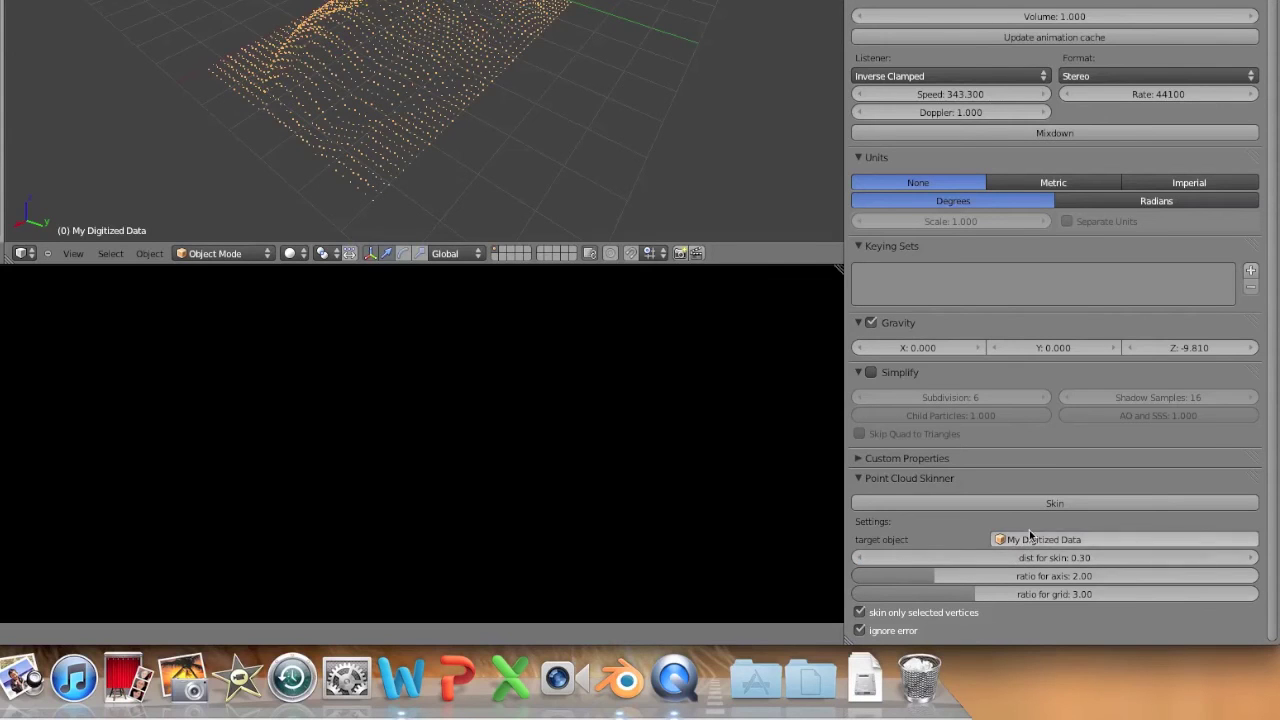
{"action": "left_click", "coordinate": [1044, 504]}
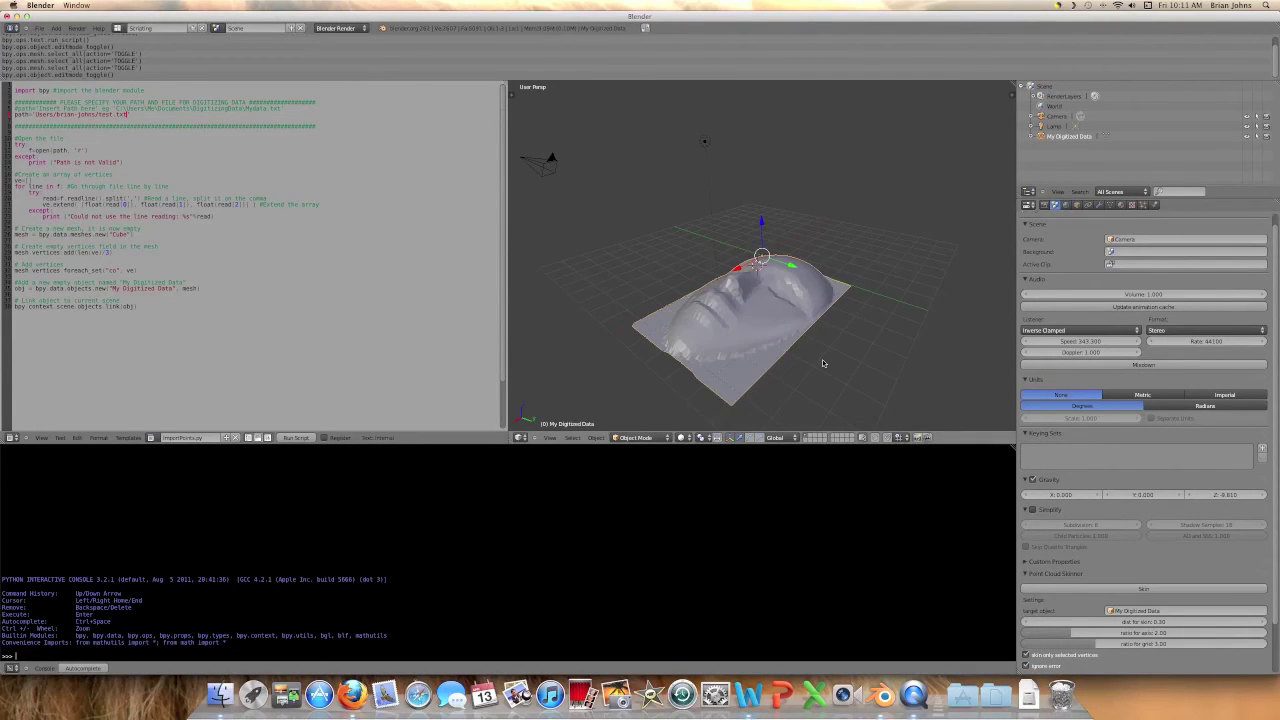
Orbit and zoom to inspect the skinned face mesh from the front and a low side angle
{"action": "scroll", "coordinate": [823, 340], "scroll_direction": "down", "scroll_amount": 2}
{"action": "scroll", "coordinate": [798, 342], "scroll_direction": "up", "scroll_amount": 2}
{"action": "middle_click_drag", "start_coordinate": [776, 343], "coordinate": [792, 362]}
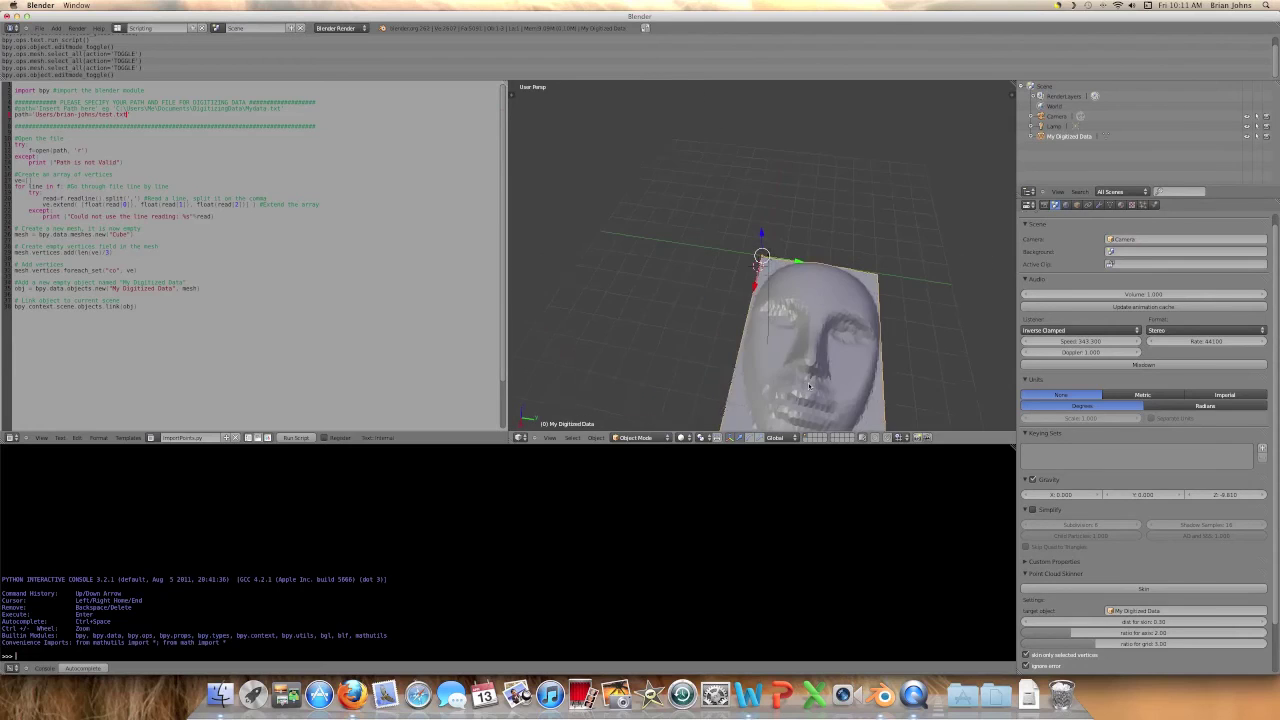
{"action": "scroll", "coordinate": [808, 381], "scroll_direction": "down", "scroll_amount": 3}
{"action": "scroll", "coordinate": [815, 357], "scroll_direction": "up", "scroll_amount": 3}
{"action": "middle_click_drag", "start_coordinate": [817, 367], "coordinate": [769, 320]}
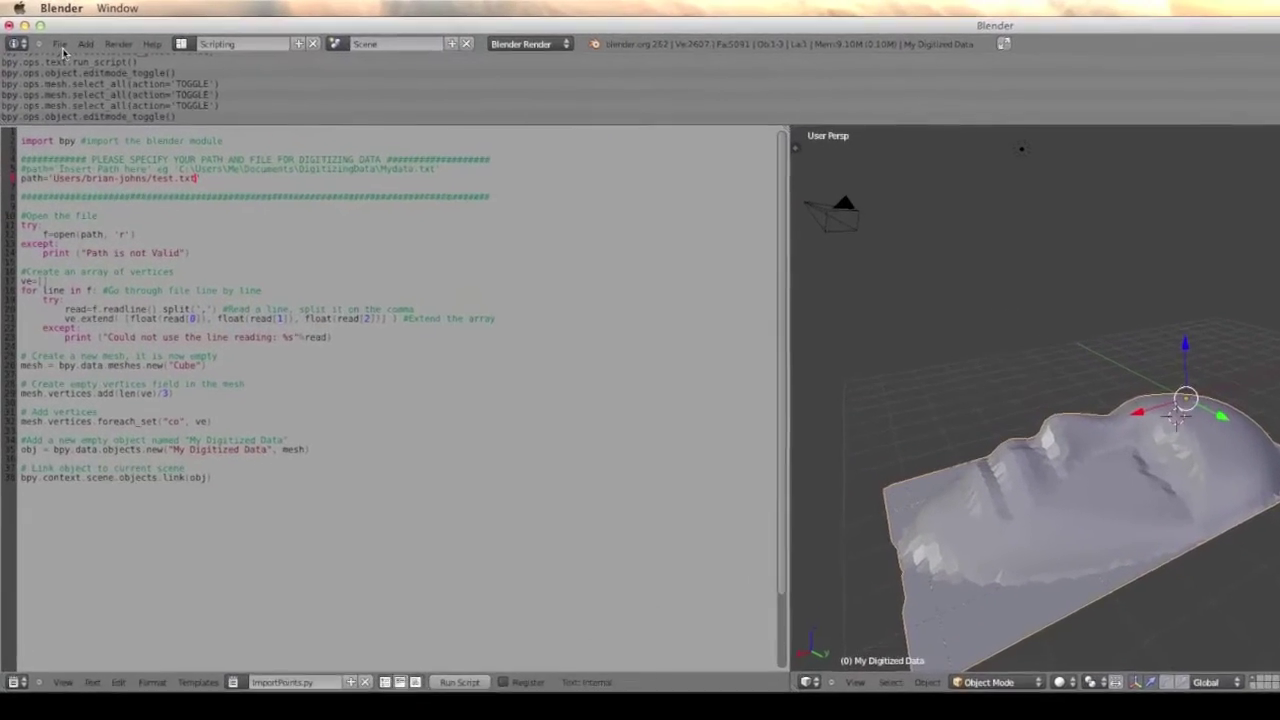
Open the Stl (.stl) export browser from File > Export, then return to the Scripting layout
{"action": "left_click", "coordinate": [60, 46]}
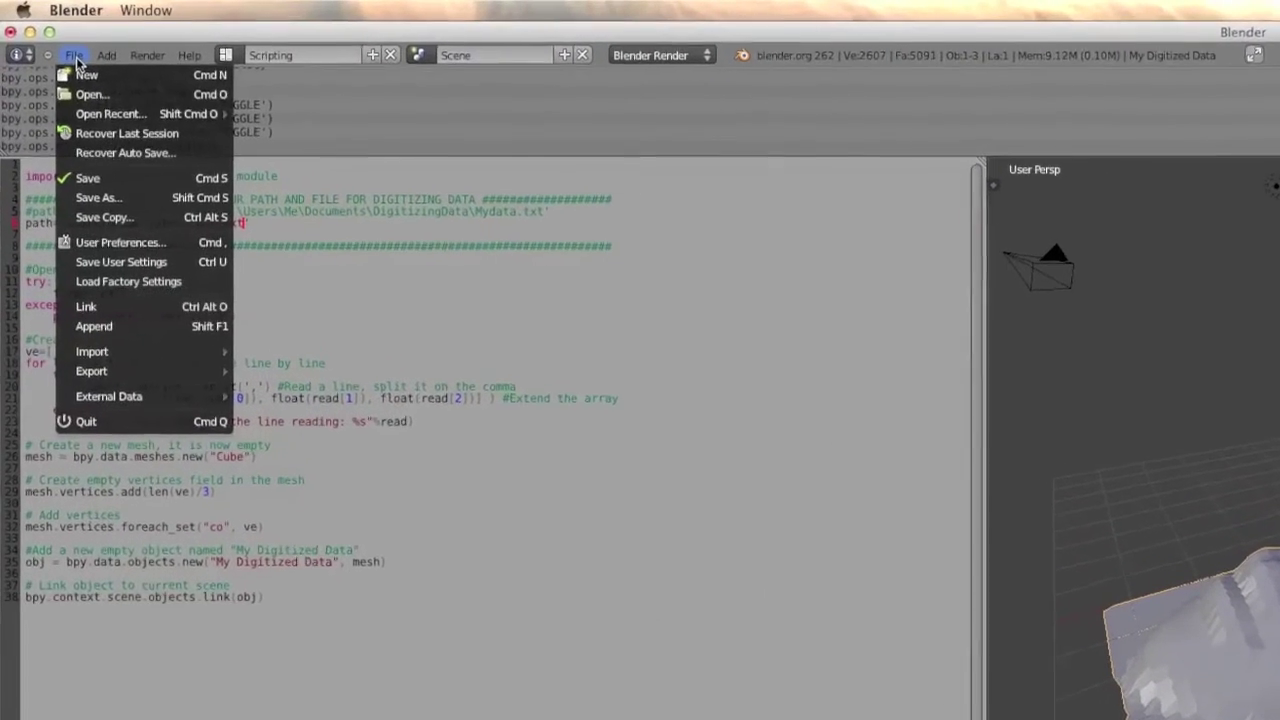
{"action": "mouse_move", "coordinate": [150, 364]}
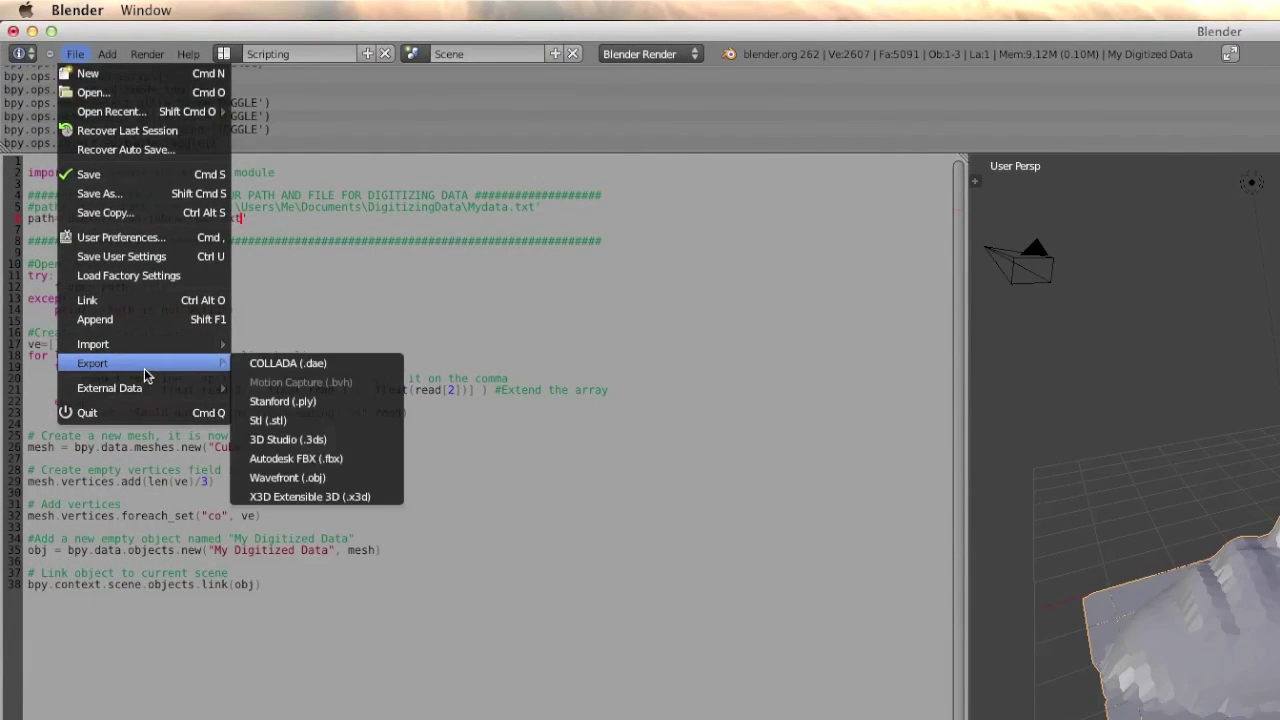
{"action": "left_click", "coordinate": [282, 421]}
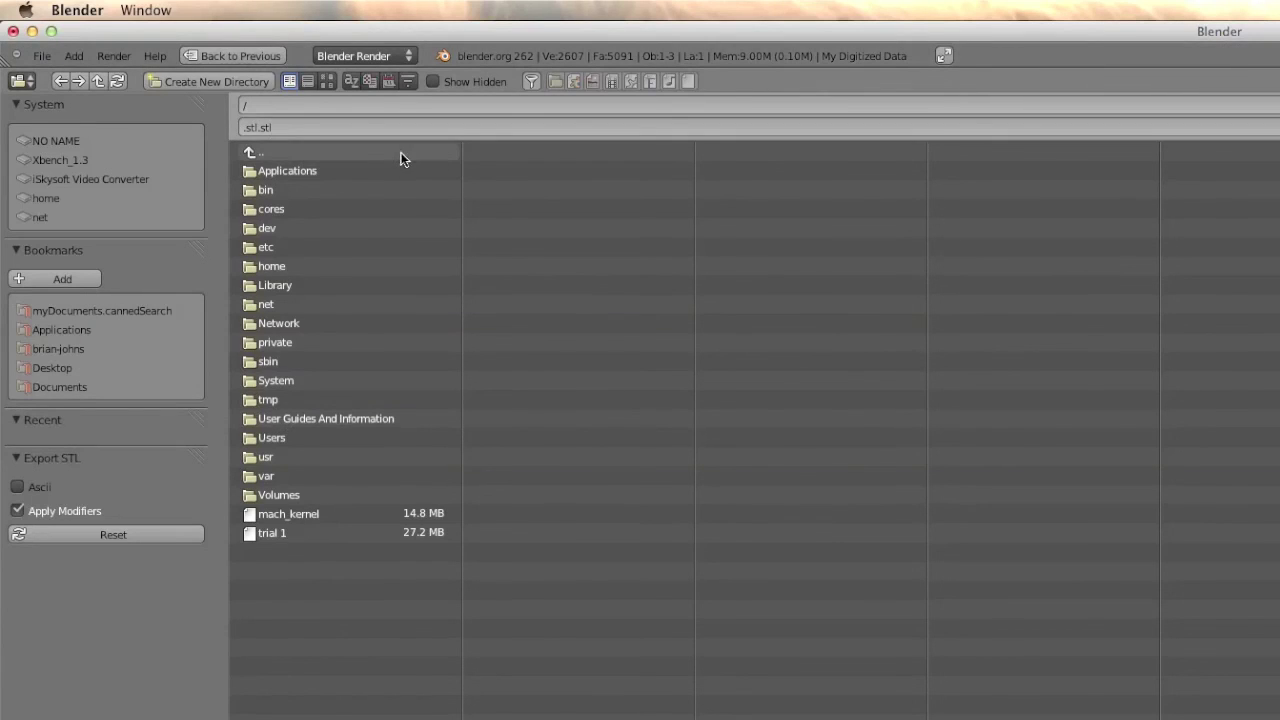
{"action": "left_click", "coordinate": [240, 57]}
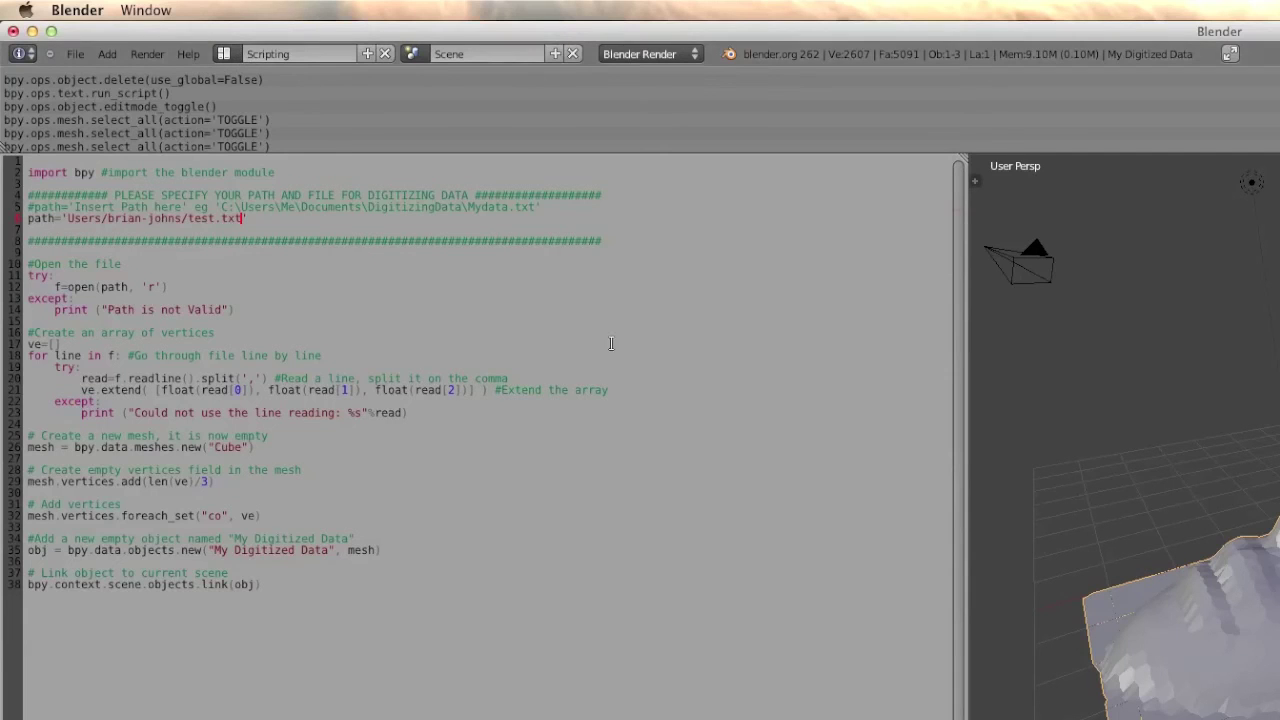